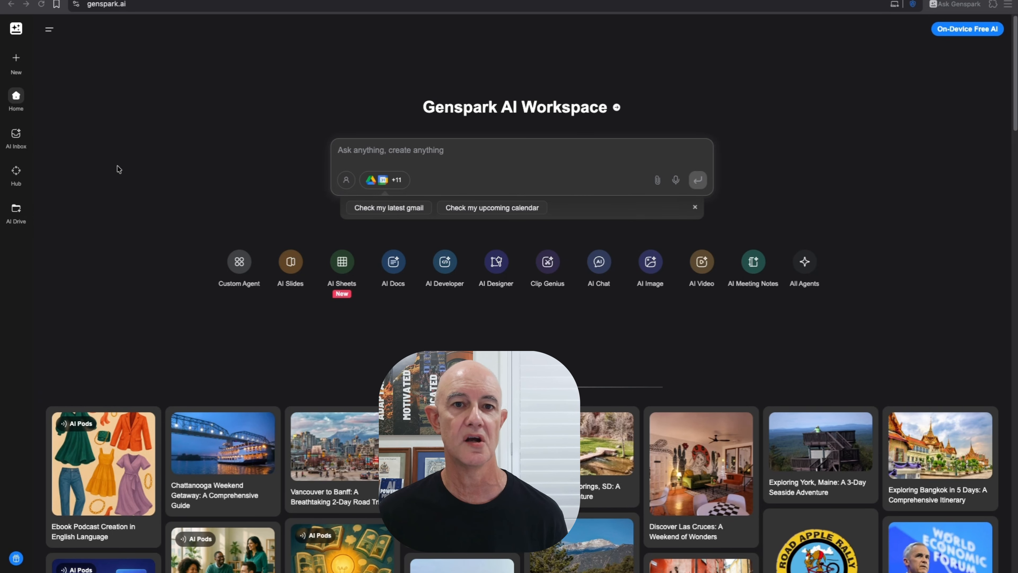
- Go to Hub > Examples and choose AI Designer from the prompt's @ agent list
left_click(16, 171)
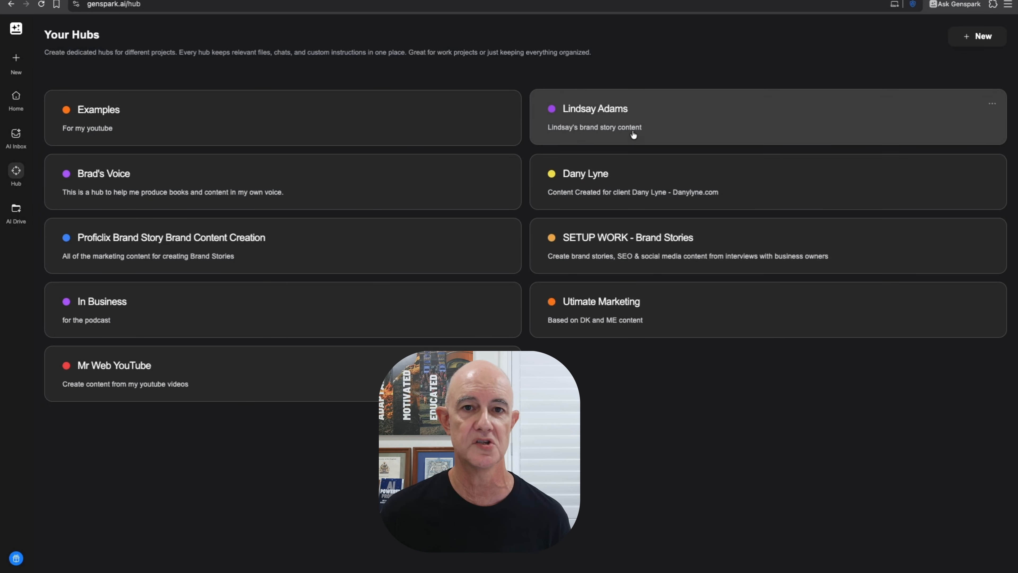
left_click(164, 99)
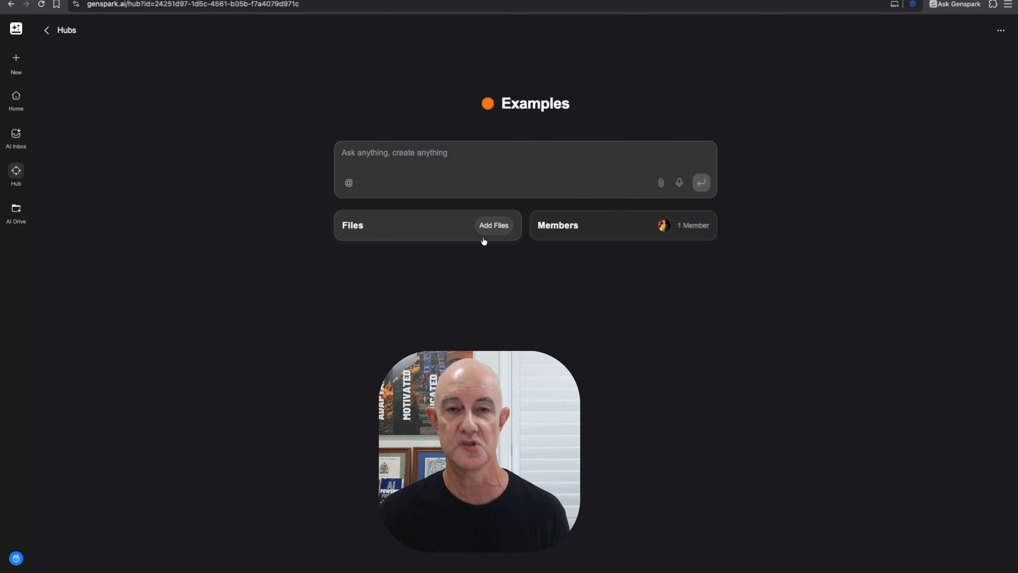
left_click(349, 183)
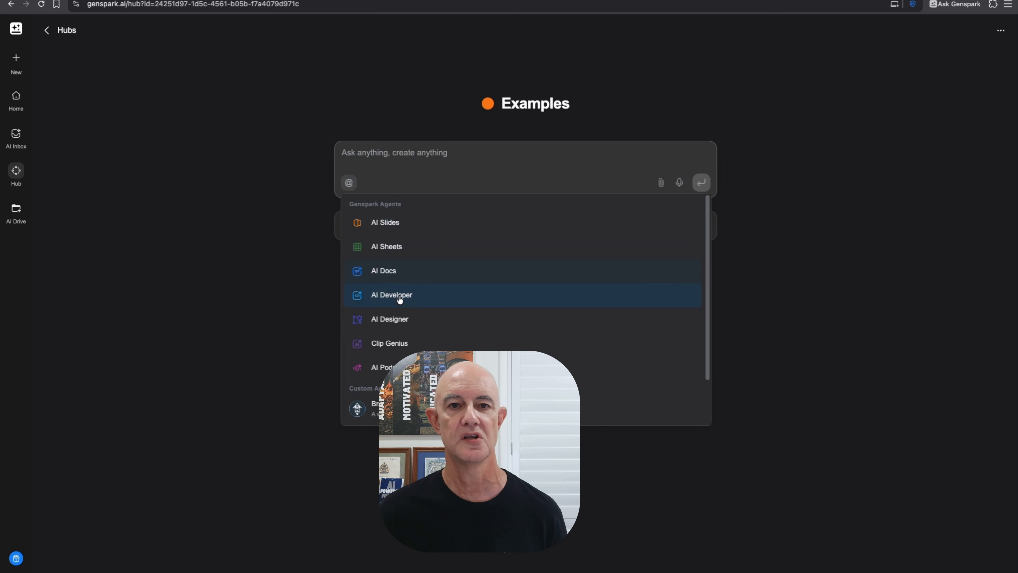
left_click(387, 322)
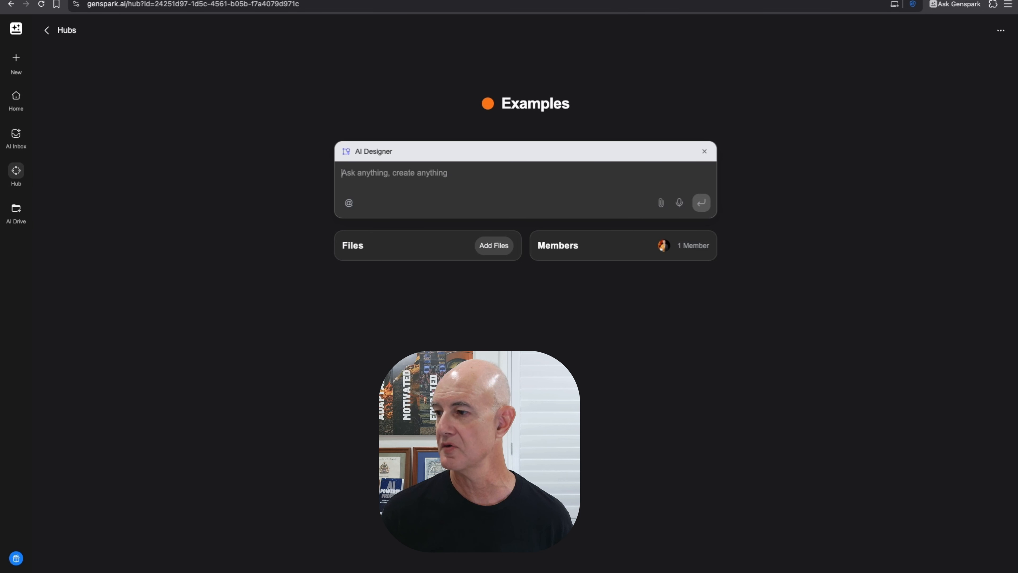
- Attach the Command and Communication PDF and type 'Create a colourful infographic in 9:16 format to cover the key points in this article'
left_click_drag(813, 295, 396, 171)
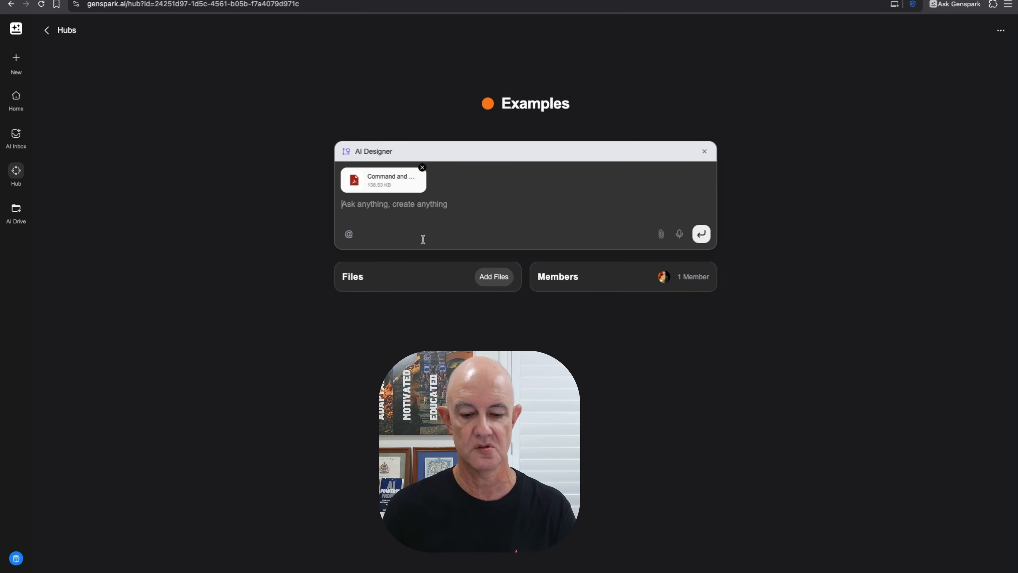
type("Create a")
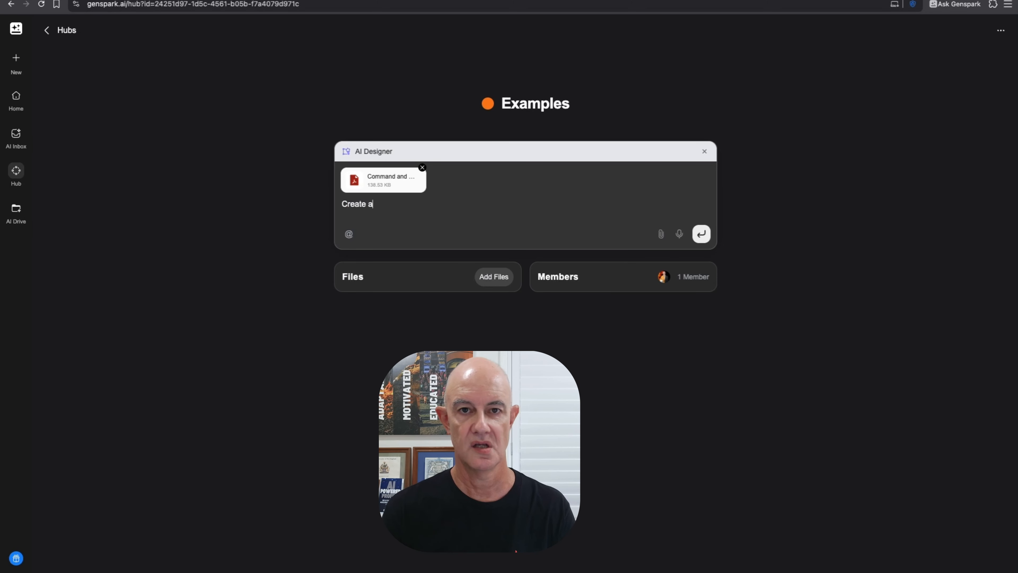
type(" colourful in")
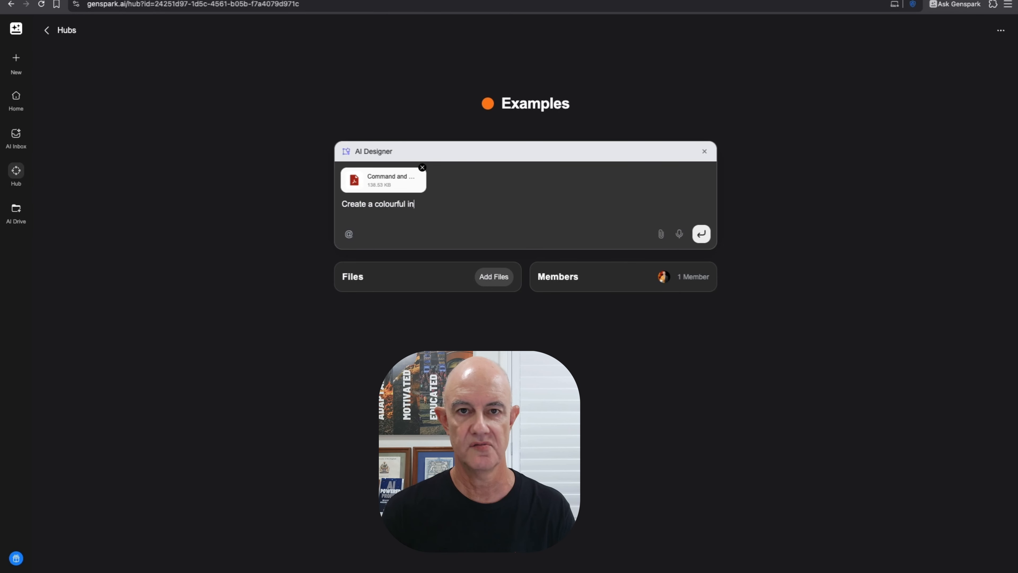
type("foga")
key("BackSpace")
type("raphic in ")
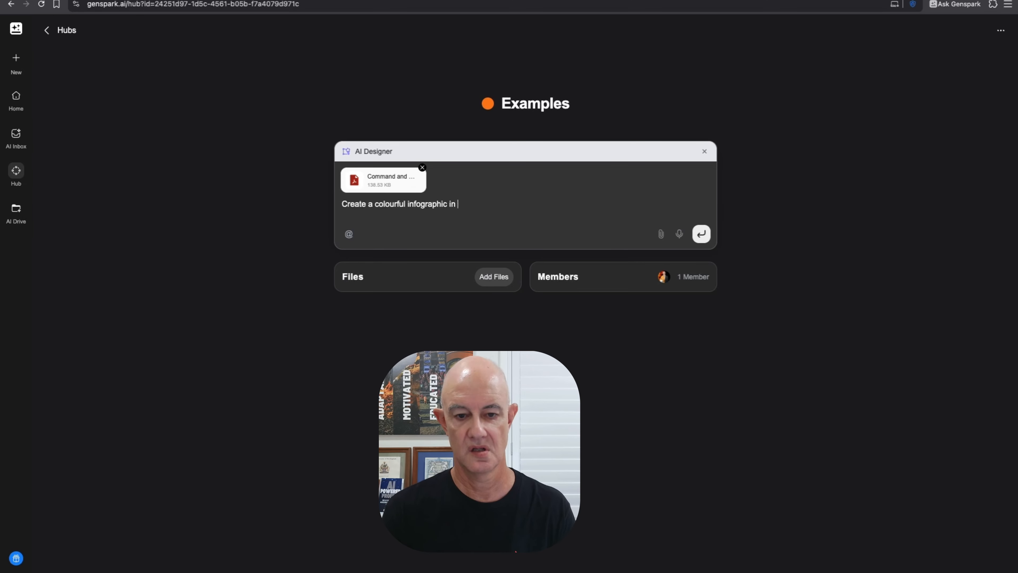
type("9:16")
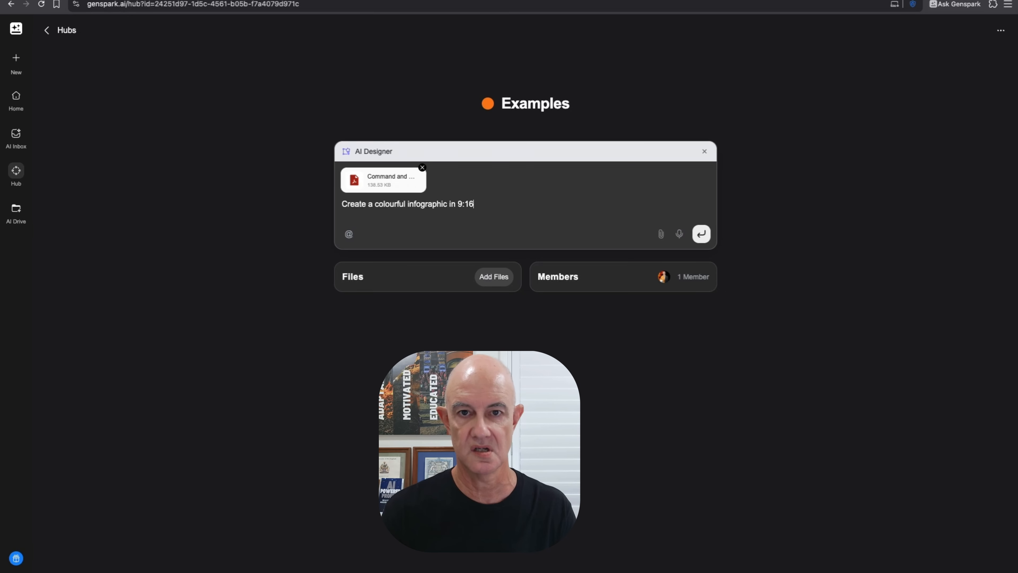
type(" format to cover the ek")
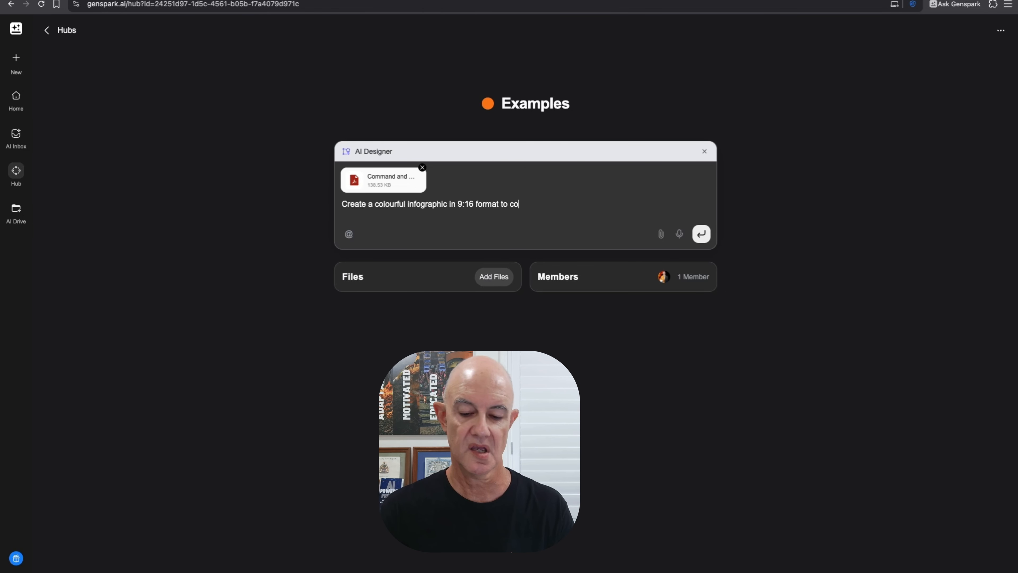
key("BackSpace")
key("BackSpace")
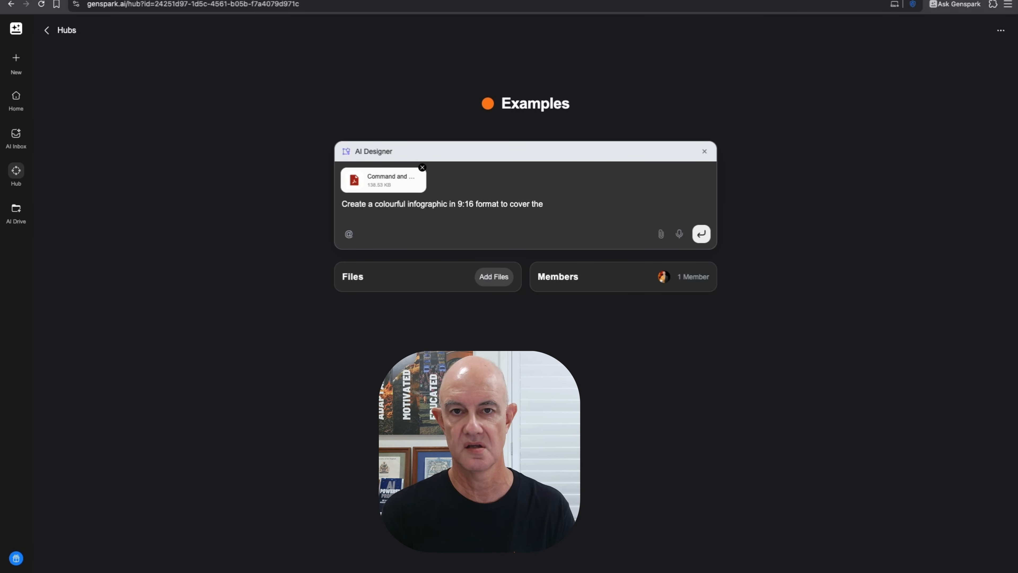
type("key pointss")
key("BackSpace")
key("BackSpace")
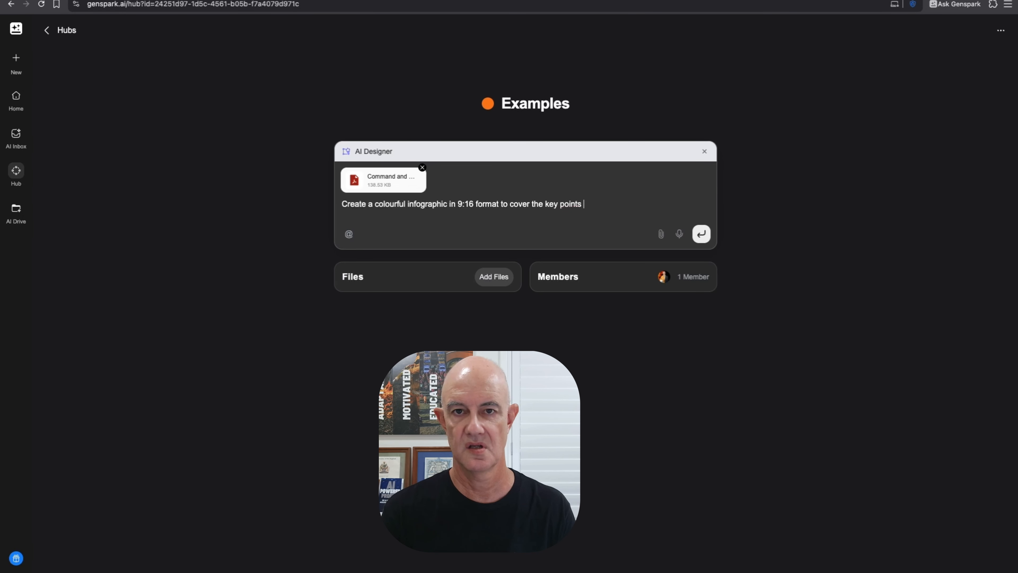
type("in this article.")
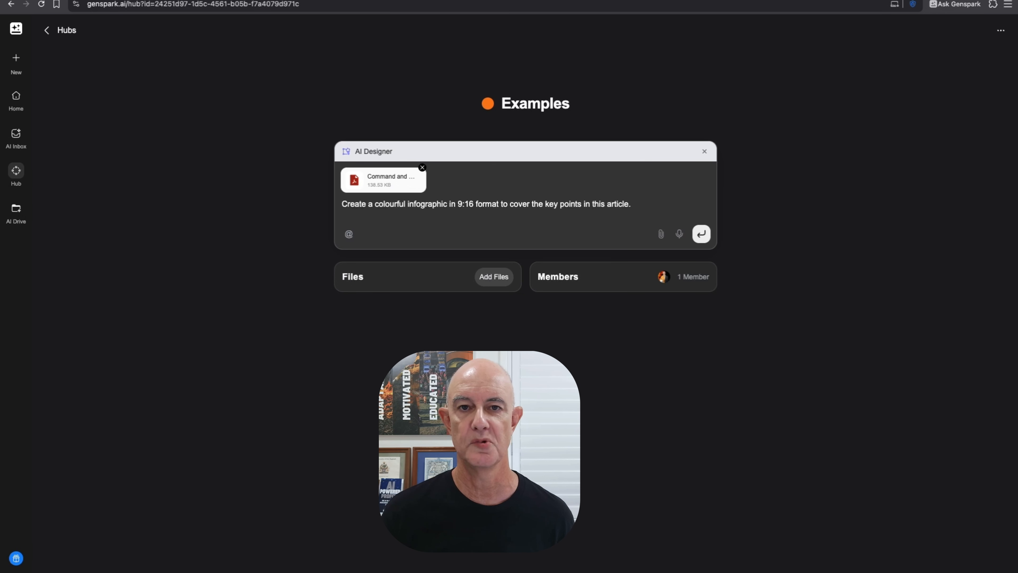
- Dictate dark blue, orange and white brand colours, clear labelling and correct spelling, then send
left_click(680, 236)
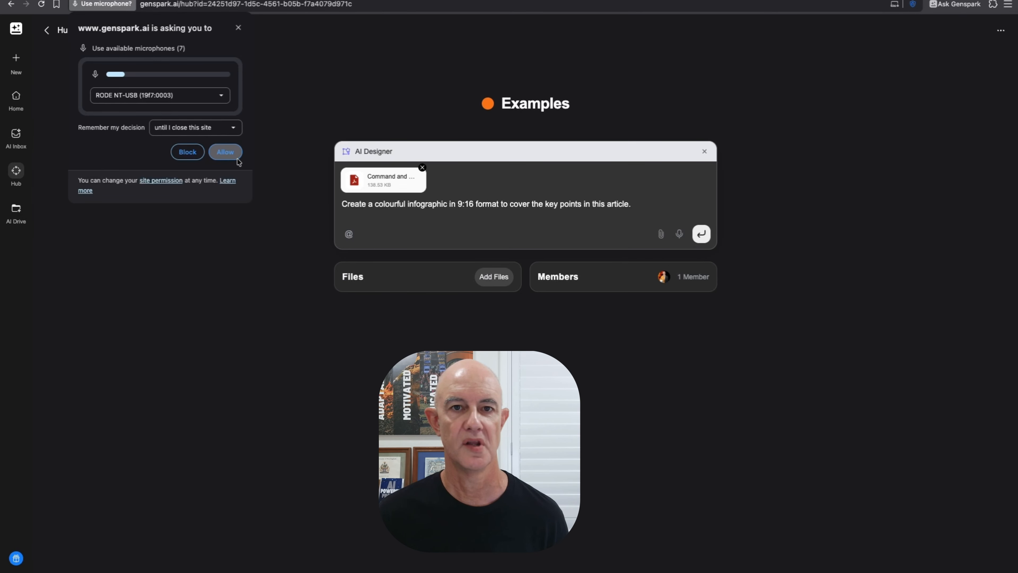
left_click(225, 152)
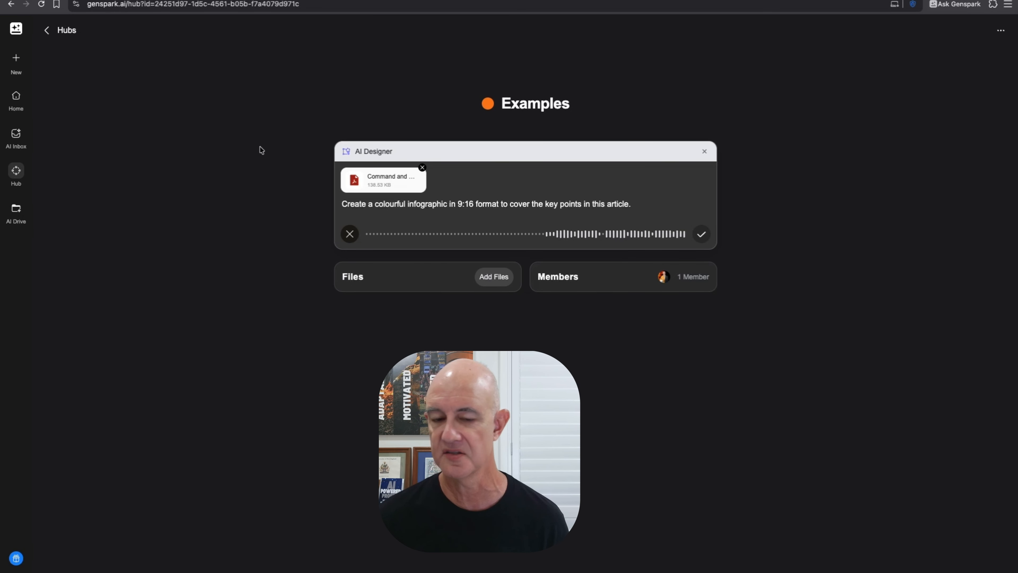
left_click(700, 234)
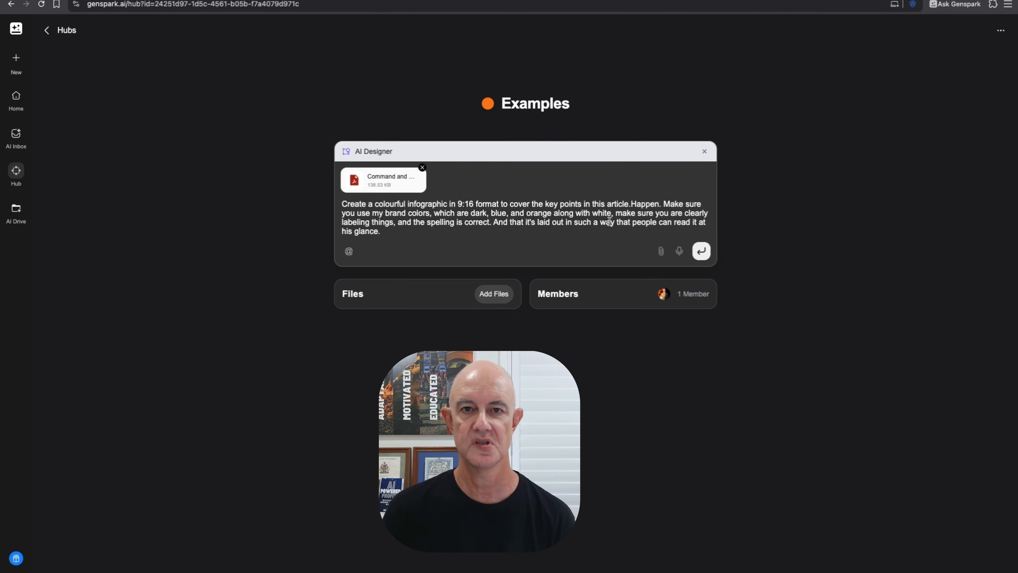
left_click(702, 252)
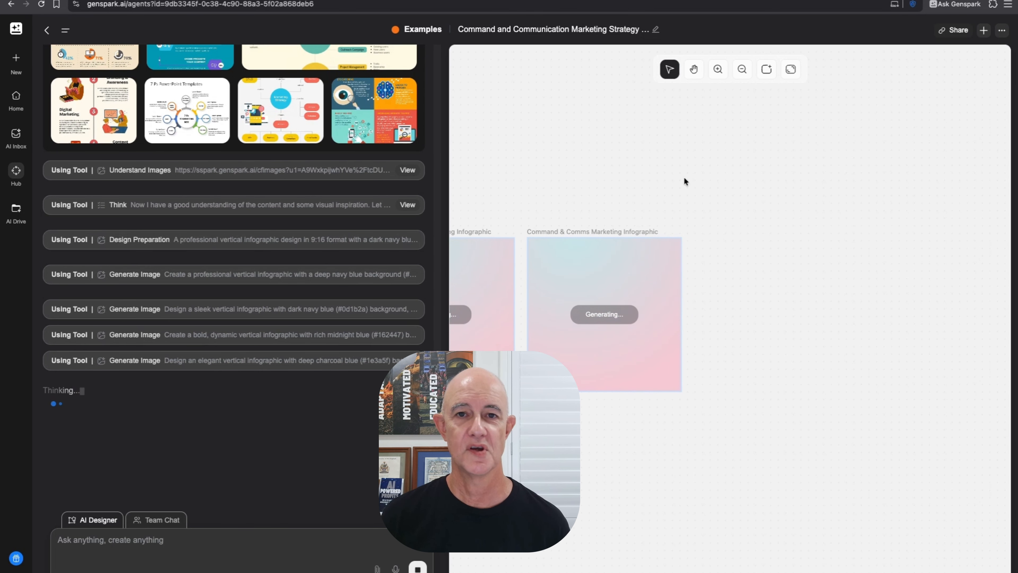
- Zoom the canvas out twice with the Hand tool and scroll the AI Designer reply
left_click(691, 70)
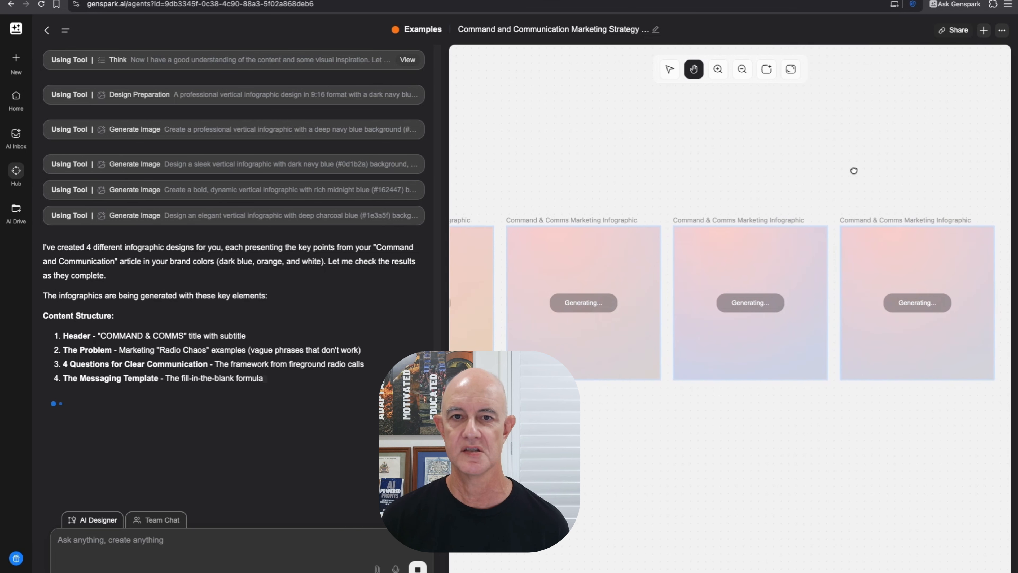
left_click(743, 70)
left_click(743, 70)
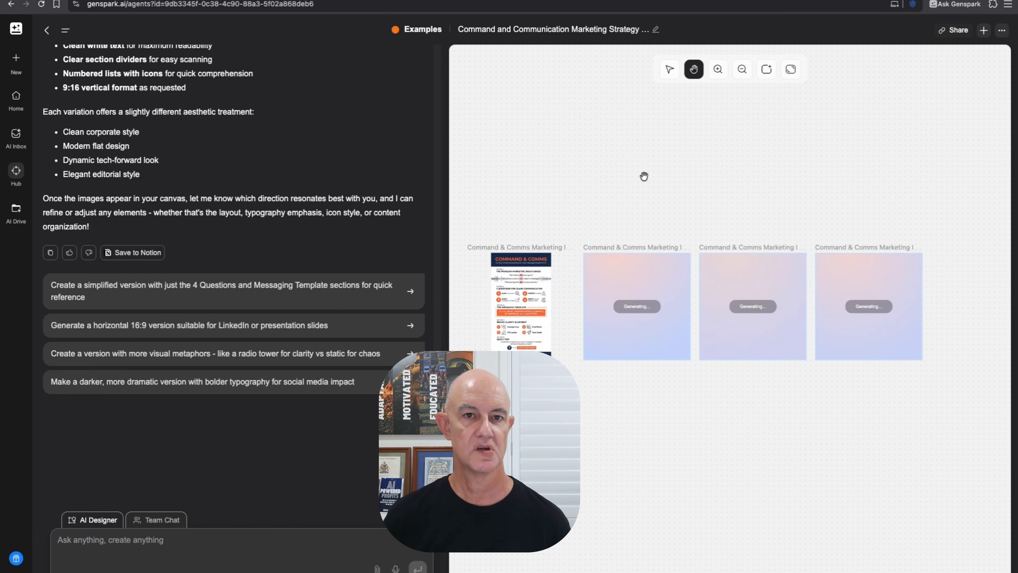
scroll(262, 333, "up", 5)
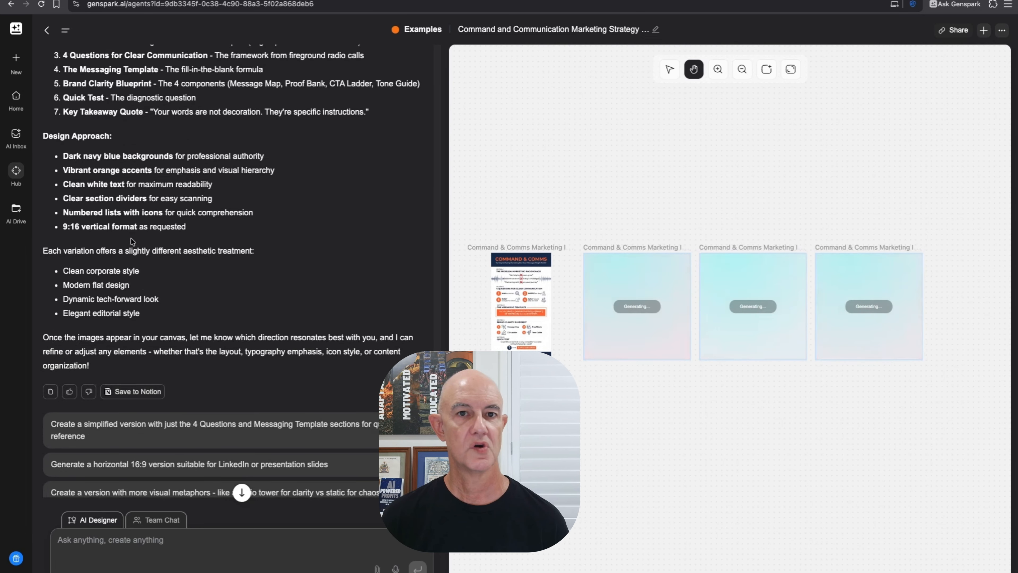
scroll(132, 241, "up", 4)
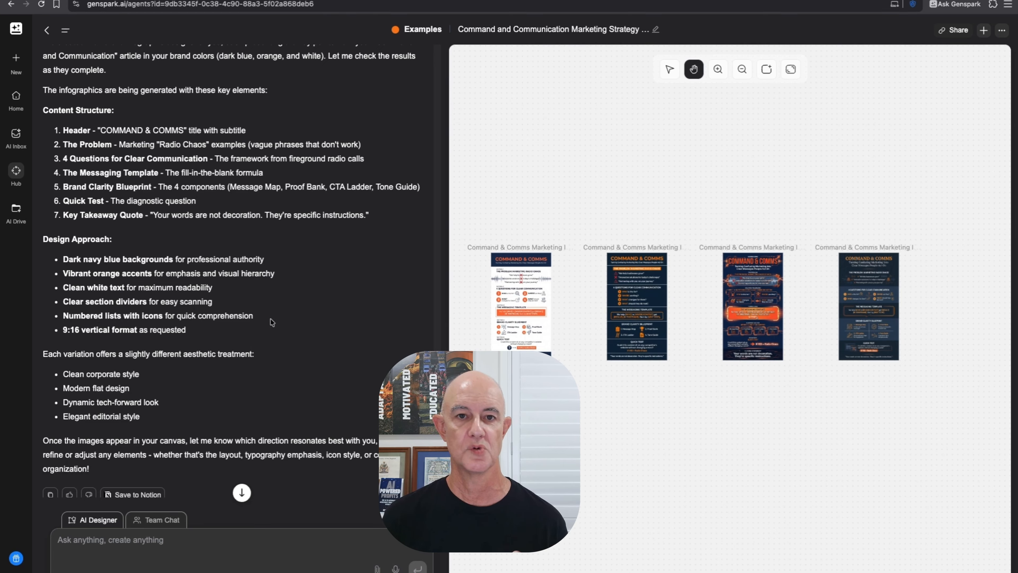
scroll(179, 360, "down", 3)
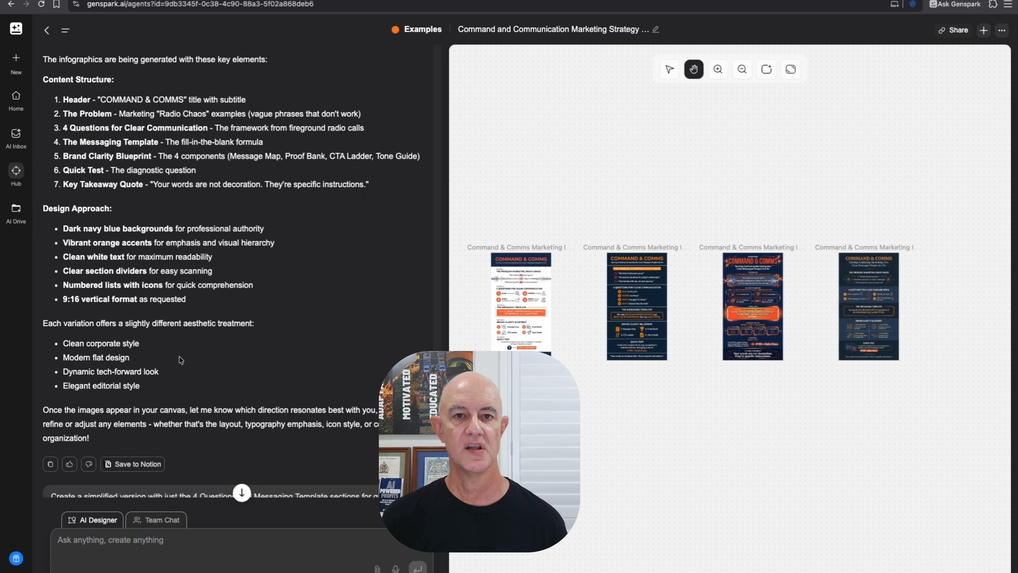
scroll(179, 360, "down", 1)
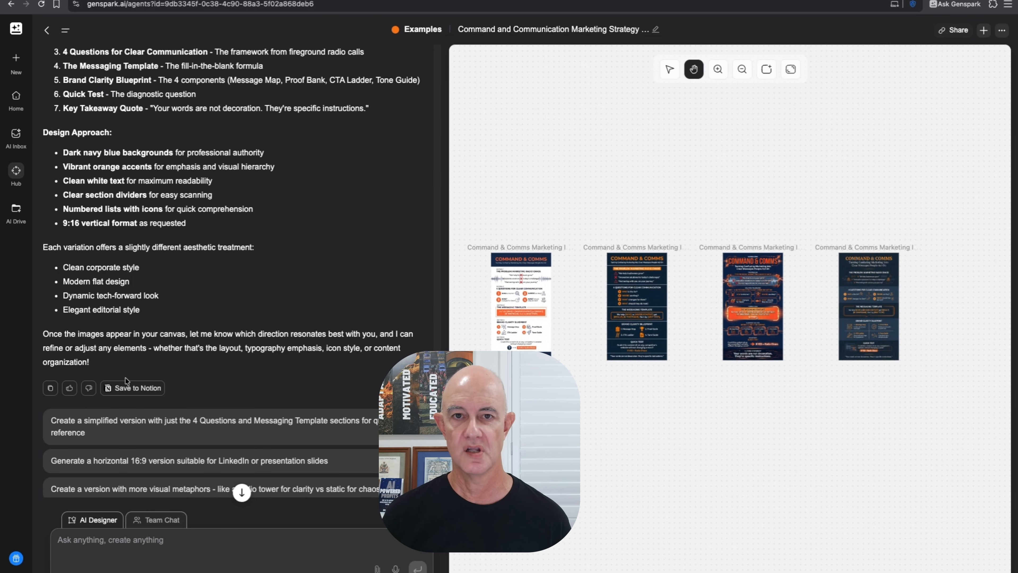
- Pan and zoom in until the first white-background infographic fills the canvas
left_click_drag(547, 202, 660, 196)
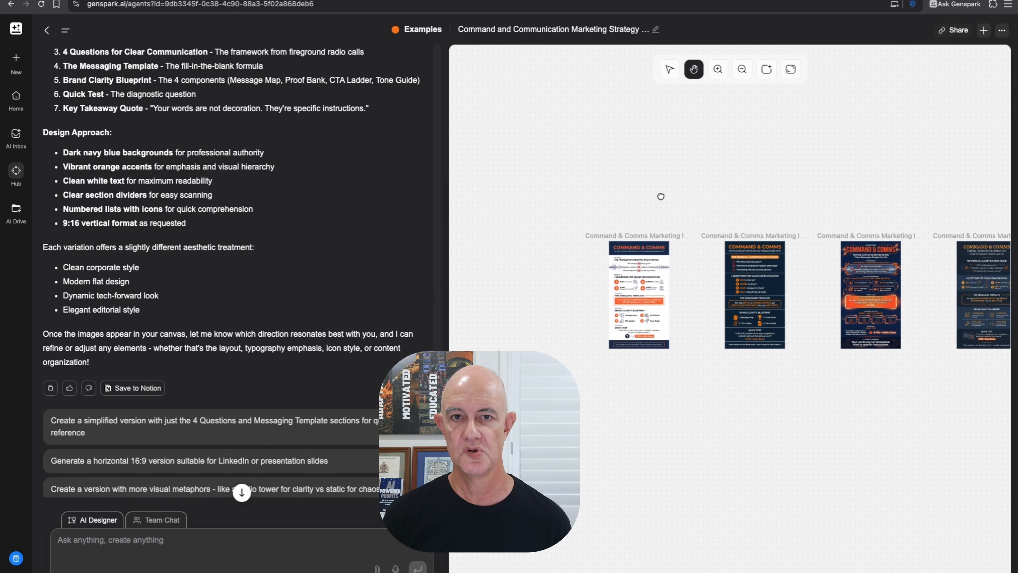
left_click(718, 70)
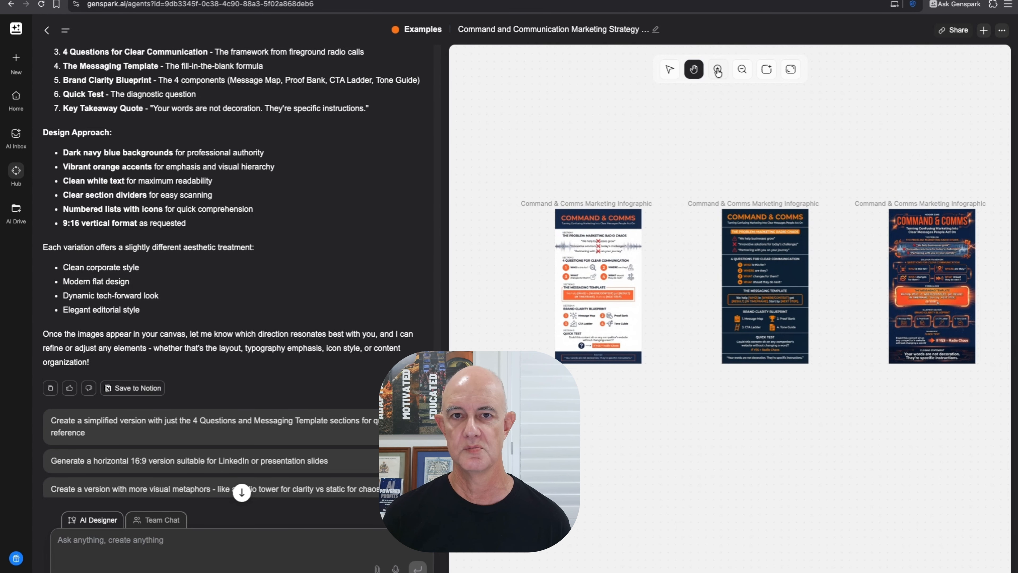
left_click(718, 70)
left_click_drag(599, 195, 762, 189)
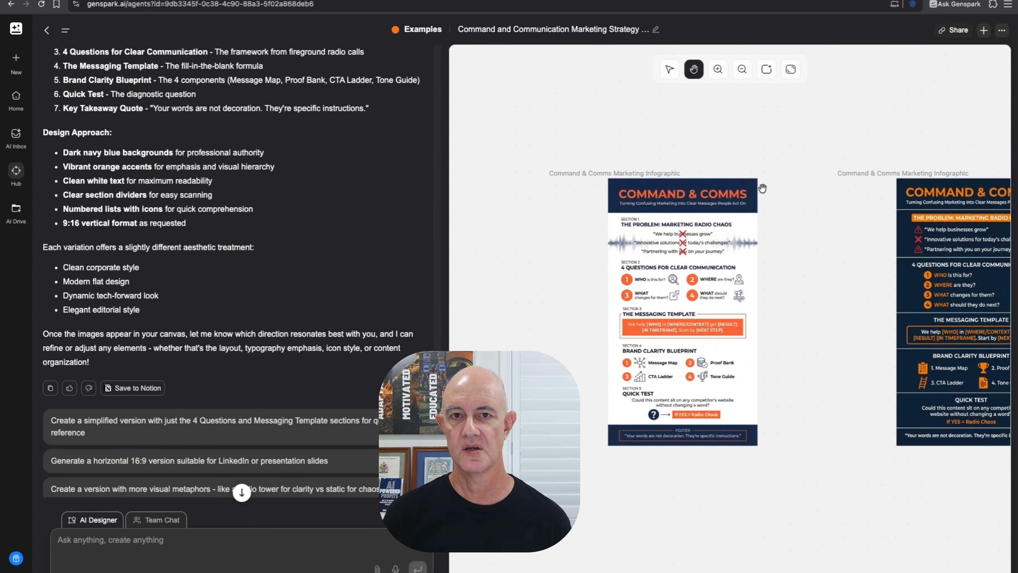
left_click(715, 66)
left_click(714, 66)
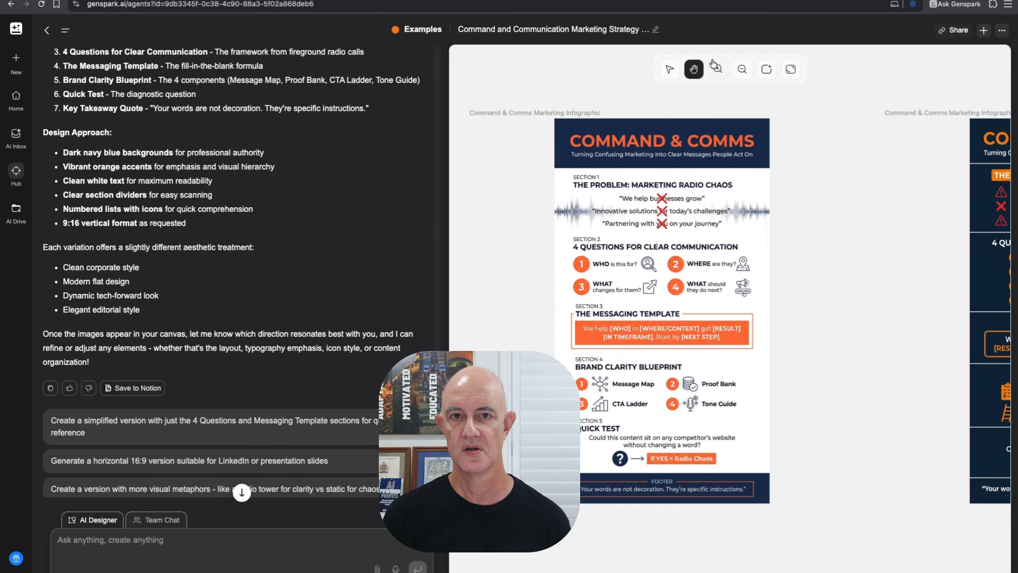
left_click(718, 68)
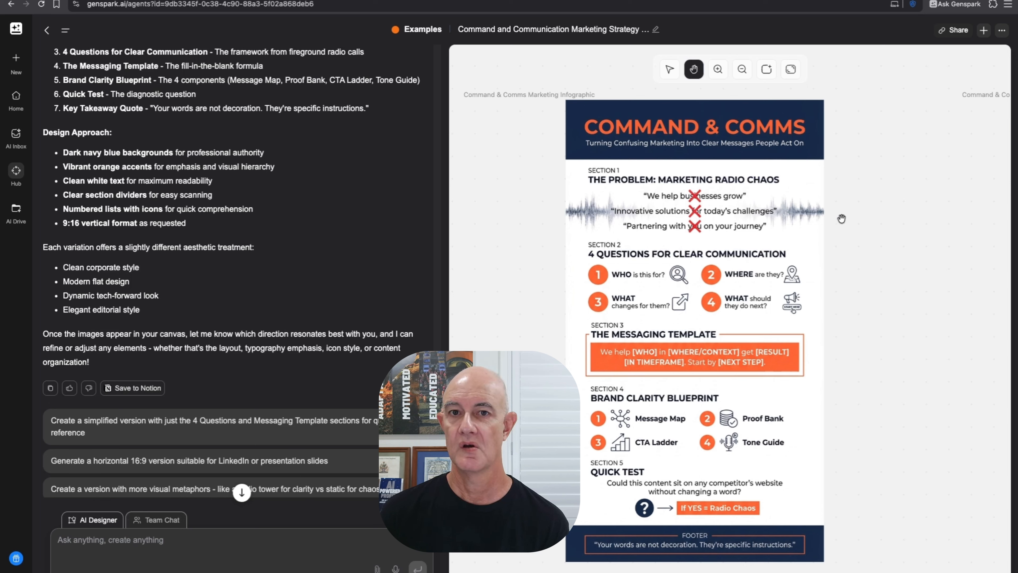
- Inspect the Brand Clarity Blueprint heading and Proof Bank text boxes without editing them
left_click(669, 69)
left_click(705, 528)
left_click(867, 531)
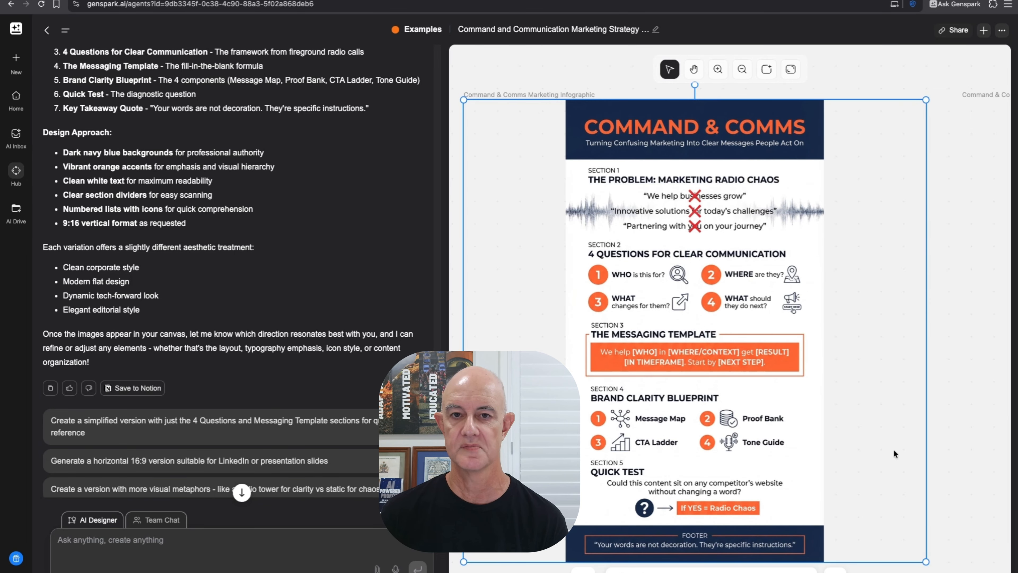
left_click(634, 571)
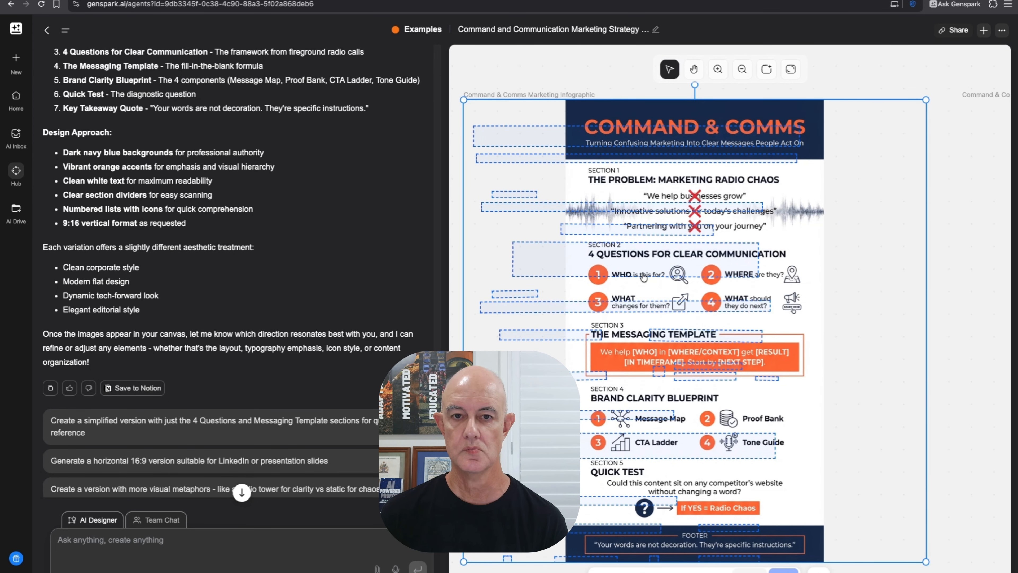
double_click(581, 504)
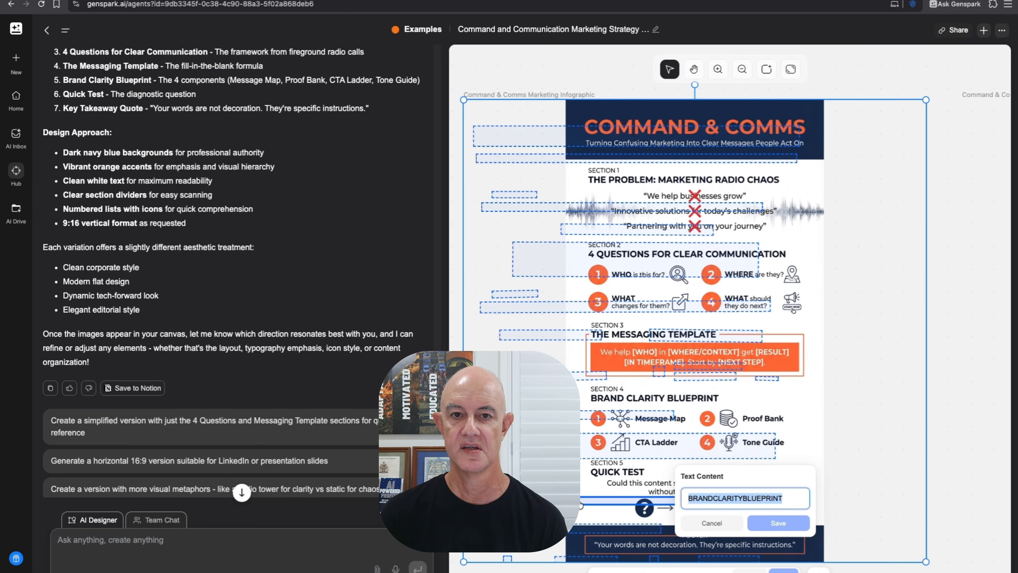
left_click(712, 523)
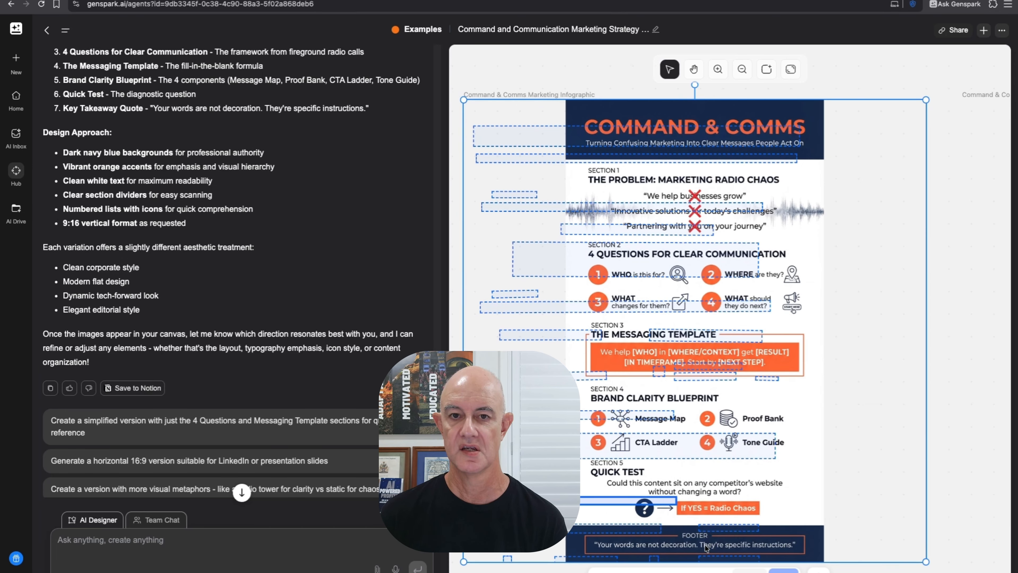
double_click(708, 529)
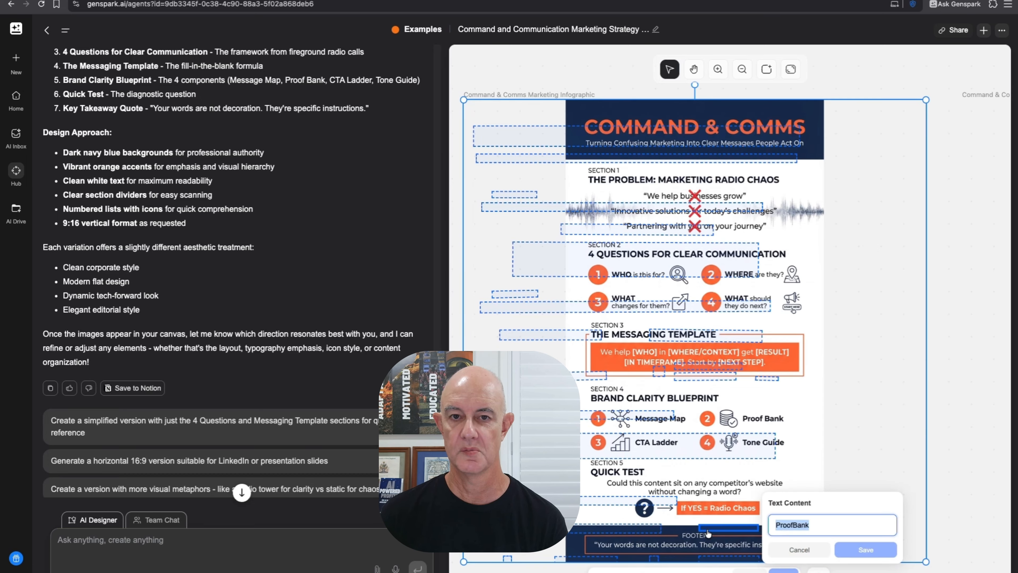
double_click(622, 530)
left_click(945, 512)
- Check the CTA Ladder and Tone Guide labels unchanged, then zoom out to the whole infographic
scroll(817, 414, "down", 1)
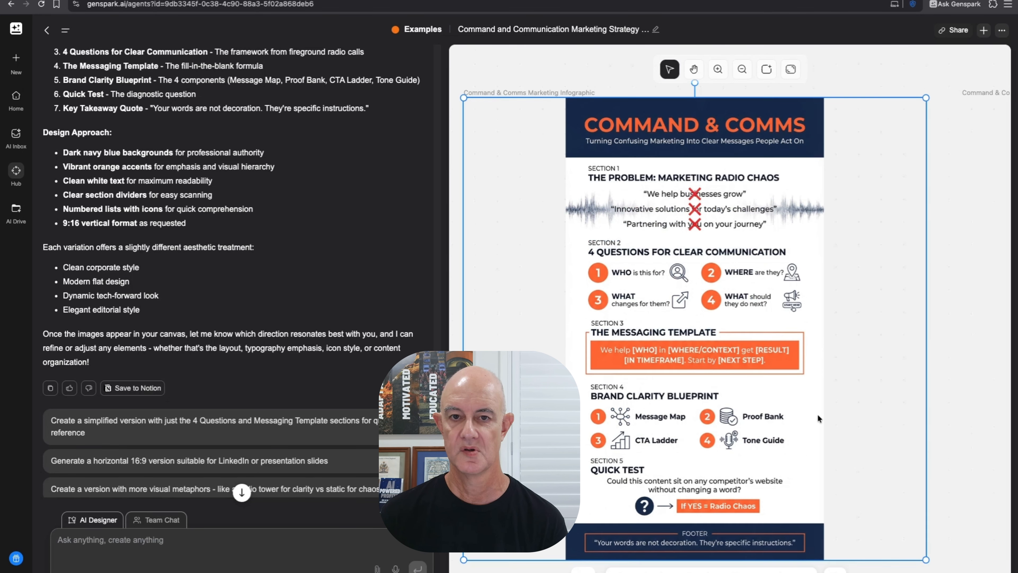
left_click(699, 510)
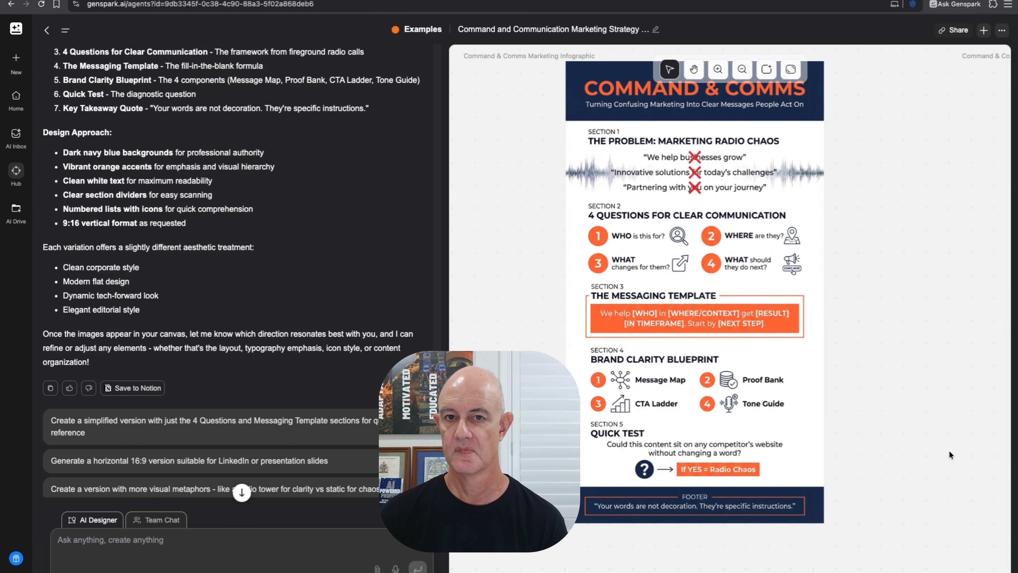
left_click(785, 359)
left_click(625, 538)
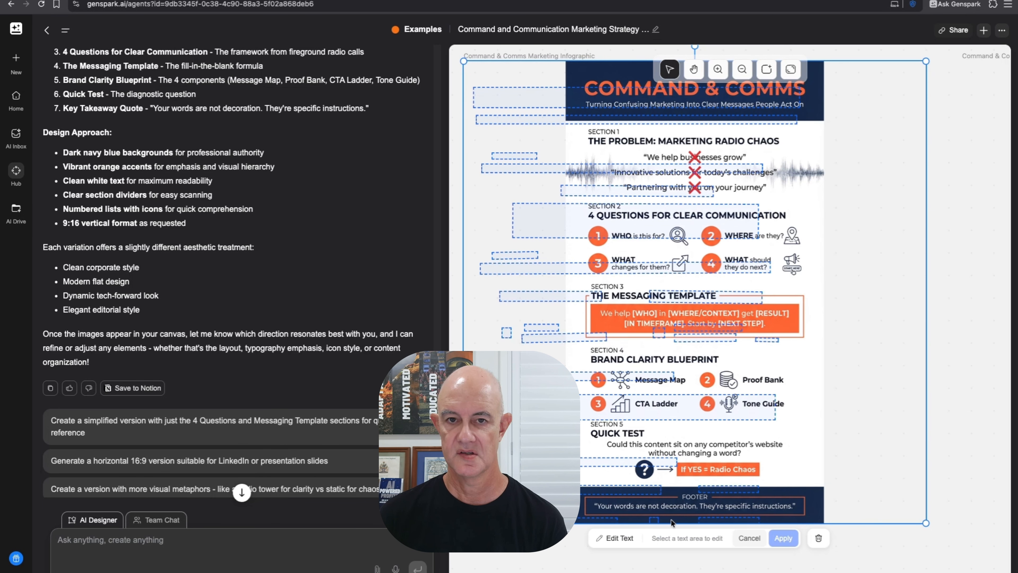
left_click(594, 523)
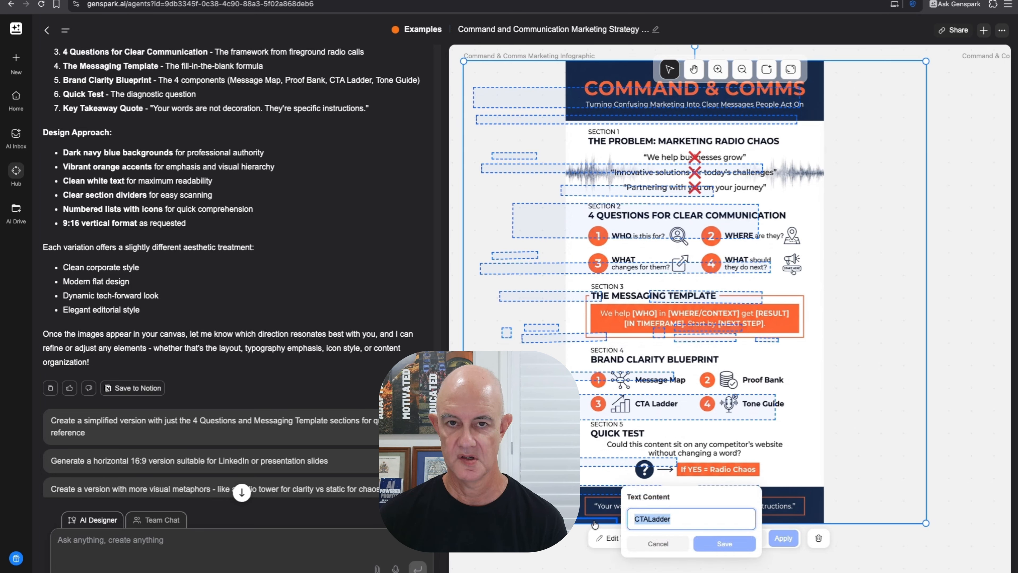
left_click(784, 521)
left_click(735, 522)
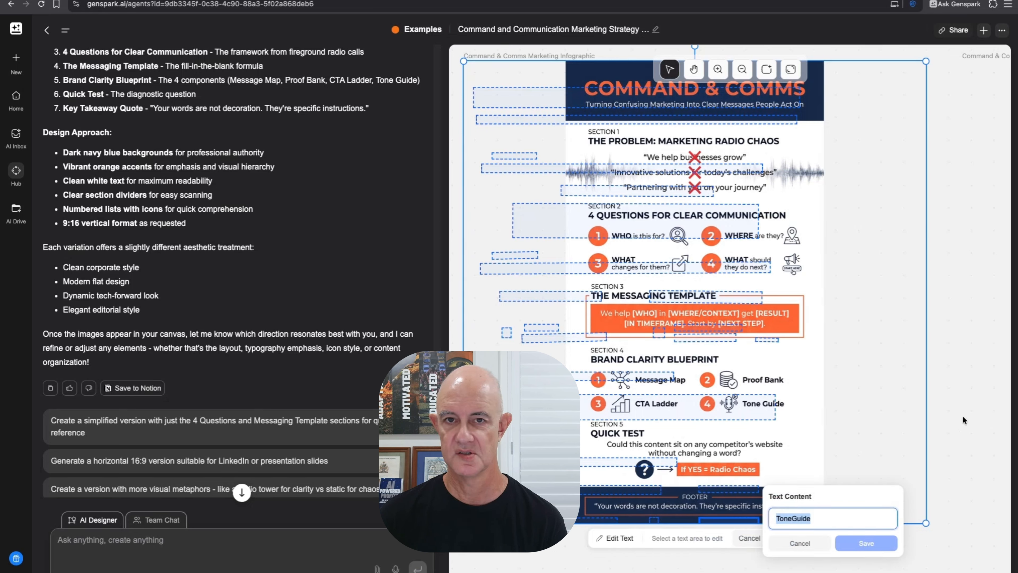
left_click(927, 415)
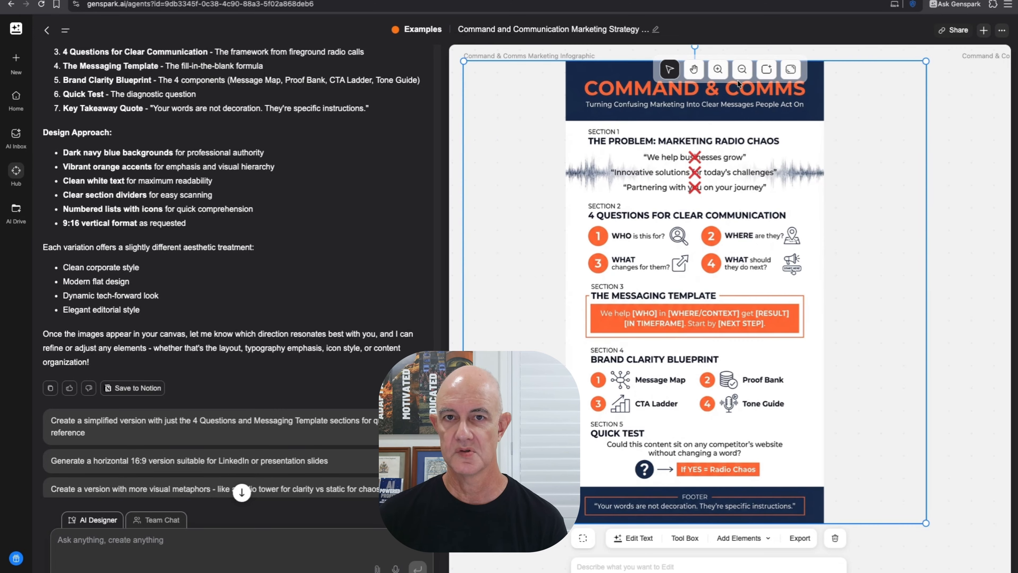
left_click(742, 69)
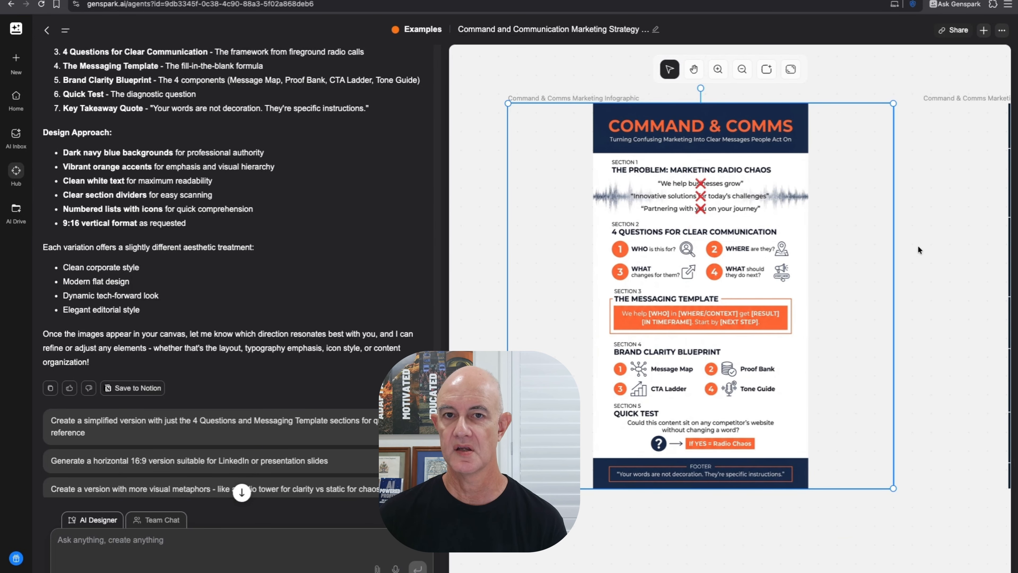
- Pan across the canvas through the navy, orange neon and dark serif infographic variations
left_click(694, 68)
left_click_drag(915, 227, 541, 220)
left_click_drag(898, 234, 858, 251)
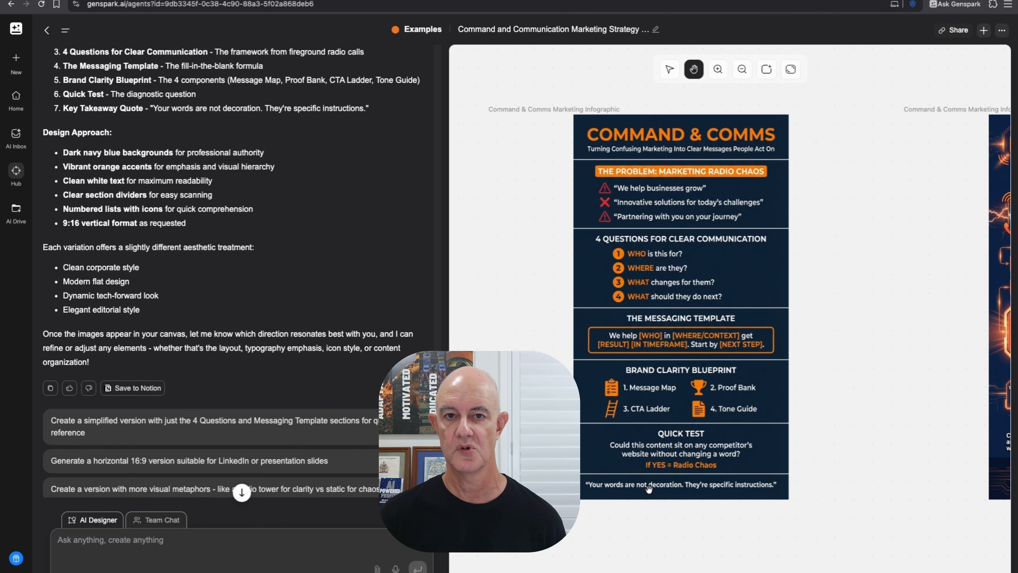
mouse_move(557, 307)
left_mouse_down()
mouse_move(829, 310)
mouse_move(934, 298)
mouse_move(564, 310)
left_mouse_up()
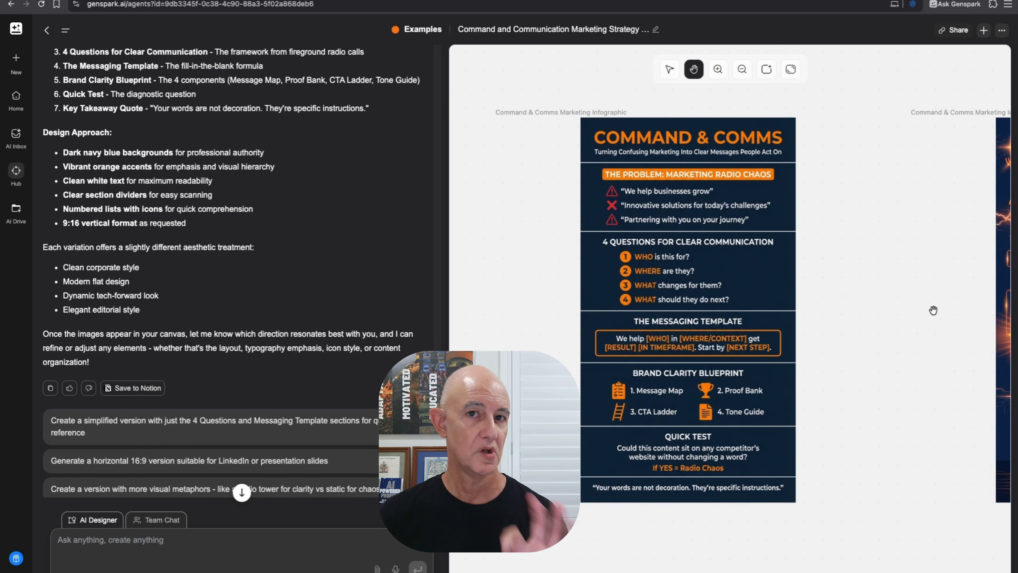
left_click_drag(933, 310, 527, 302)
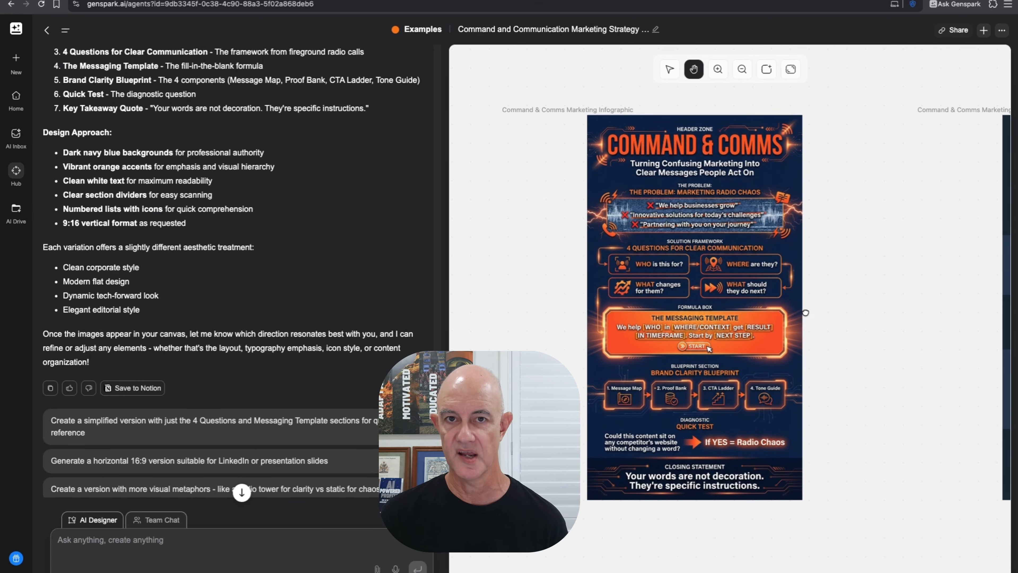
left_click_drag(805, 311, 805, 331)
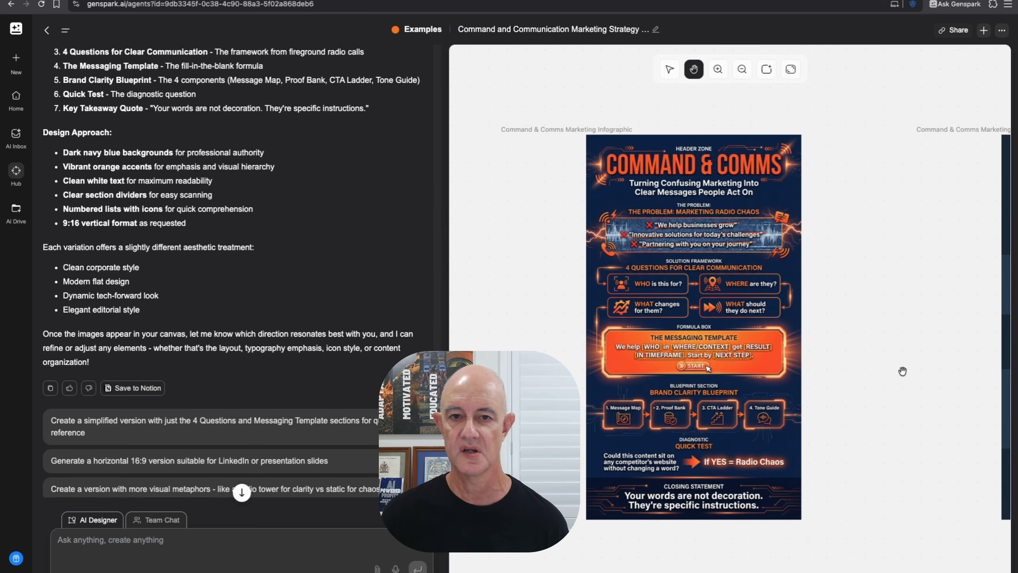
left_click_drag(902, 372, 876, 351)
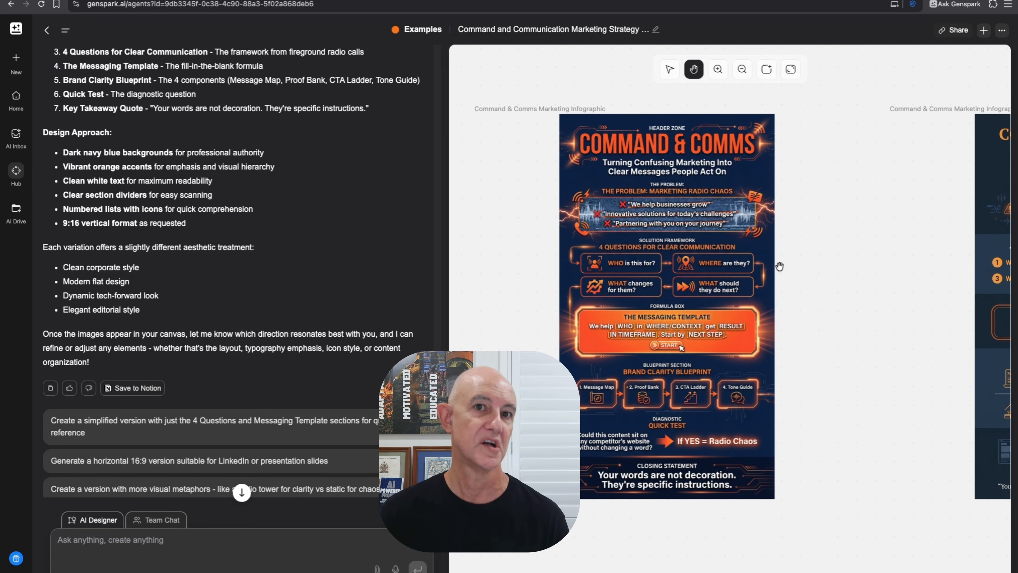
left_click_drag(879, 325, 506, 339)
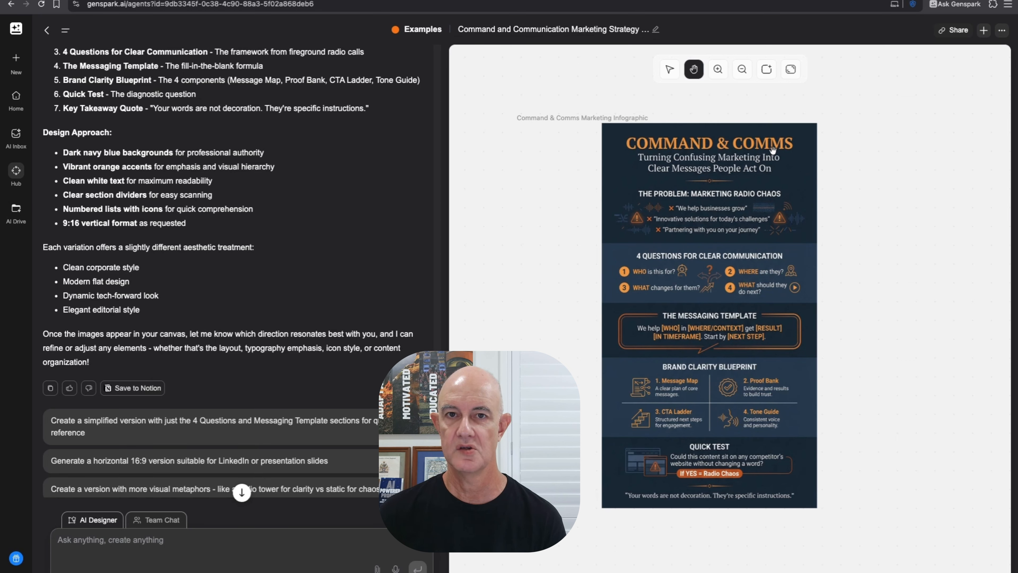
- Zoom in, select the dark navy infographic and open its Add Elements dropdown
left_click(717, 69)
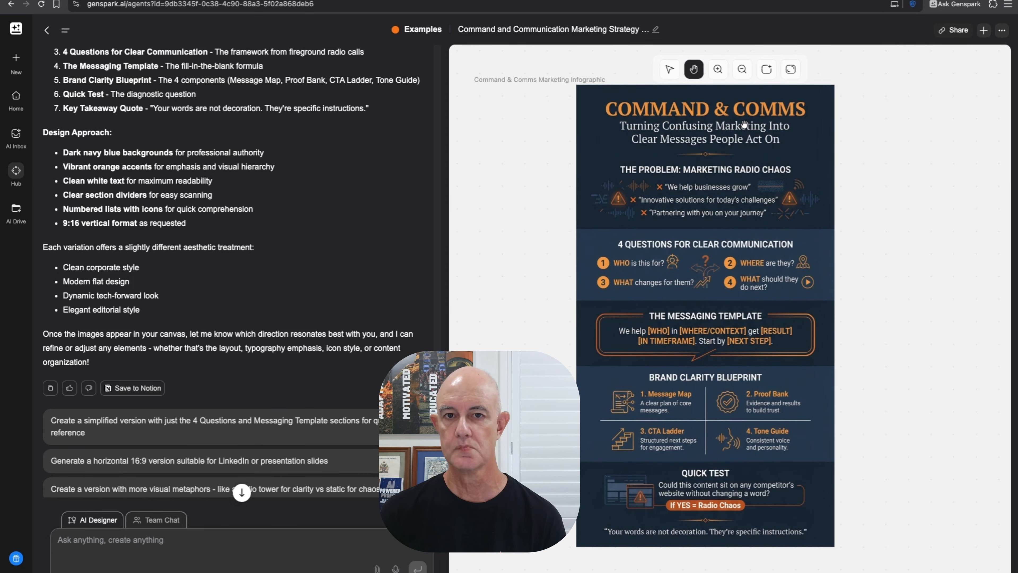
left_click(670, 69)
left_click(695, 427)
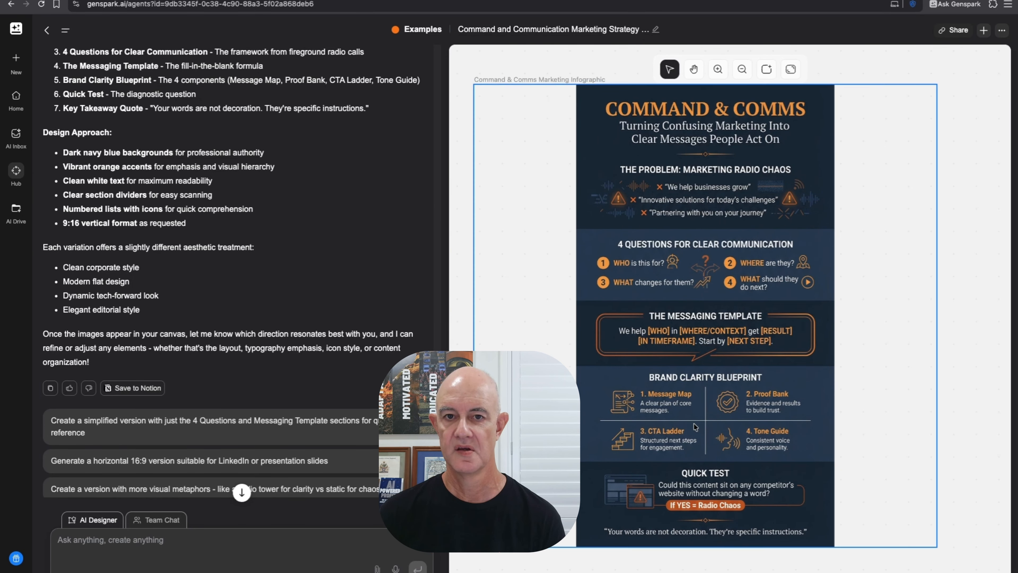
left_click(844, 442)
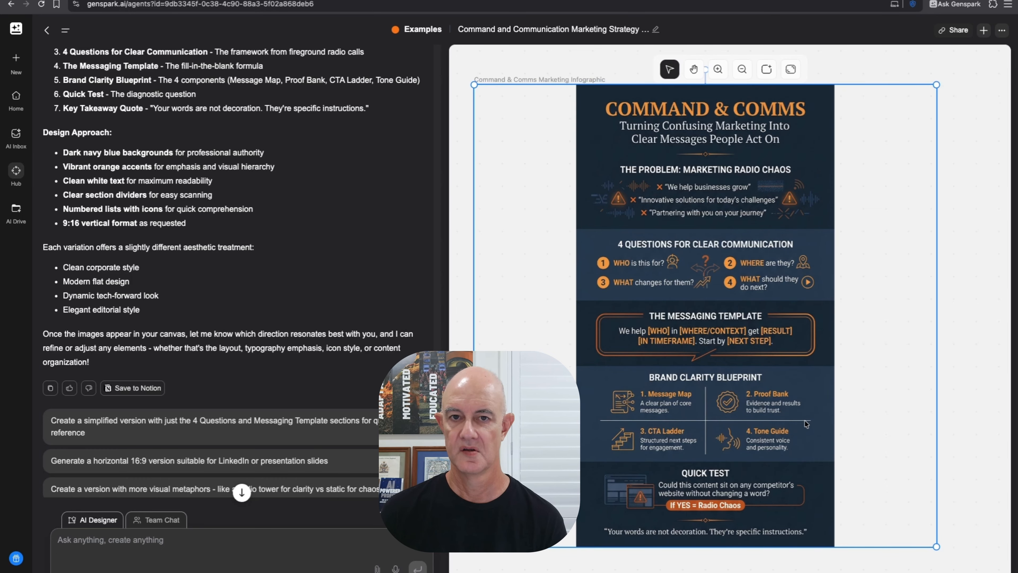
scroll(902, 399, "down", 5)
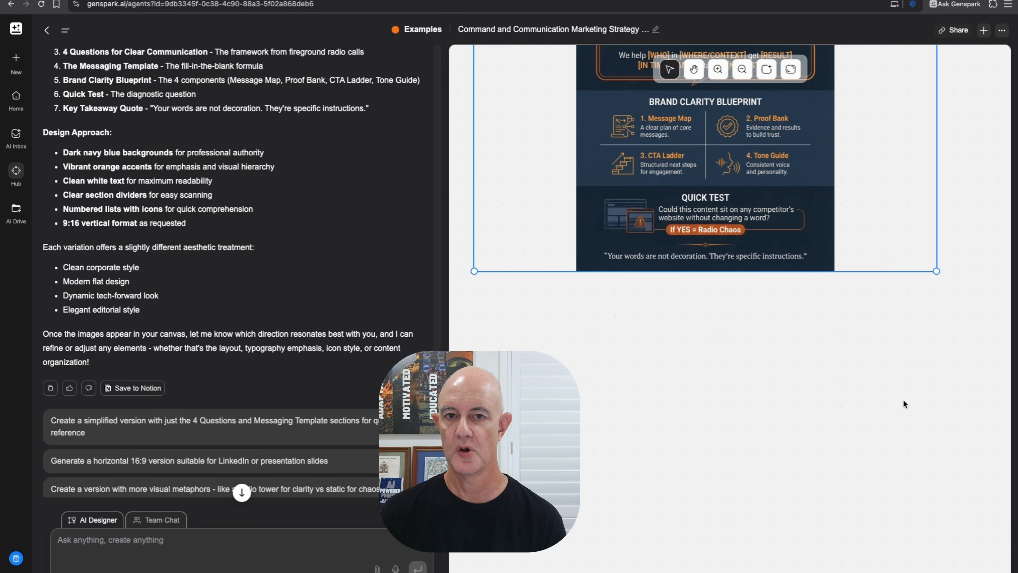
scroll(903, 400, "up", 2)
left_click(756, 379)
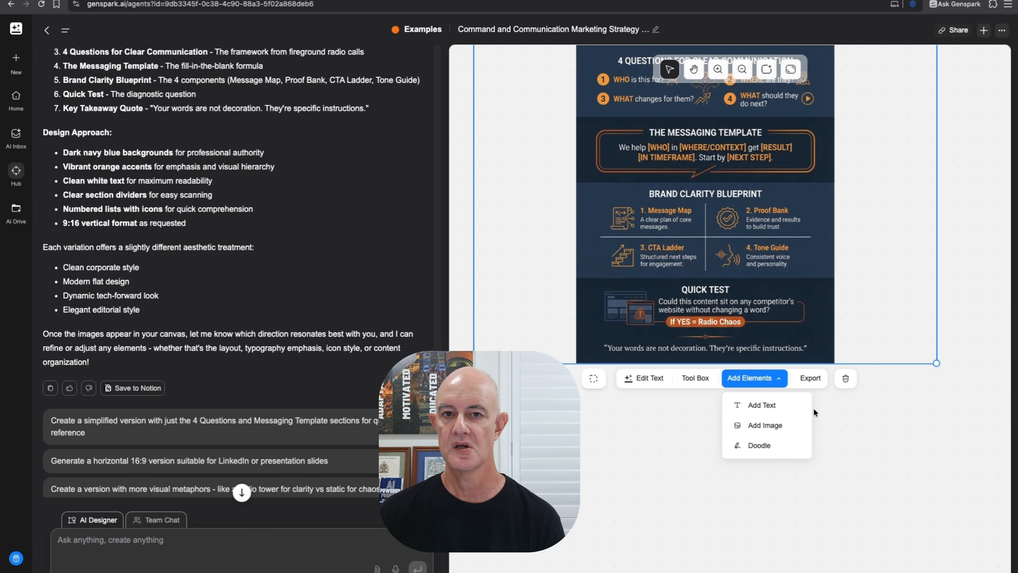
- Start adding an image, closing the first file picker without choosing a file
left_click(771, 425)
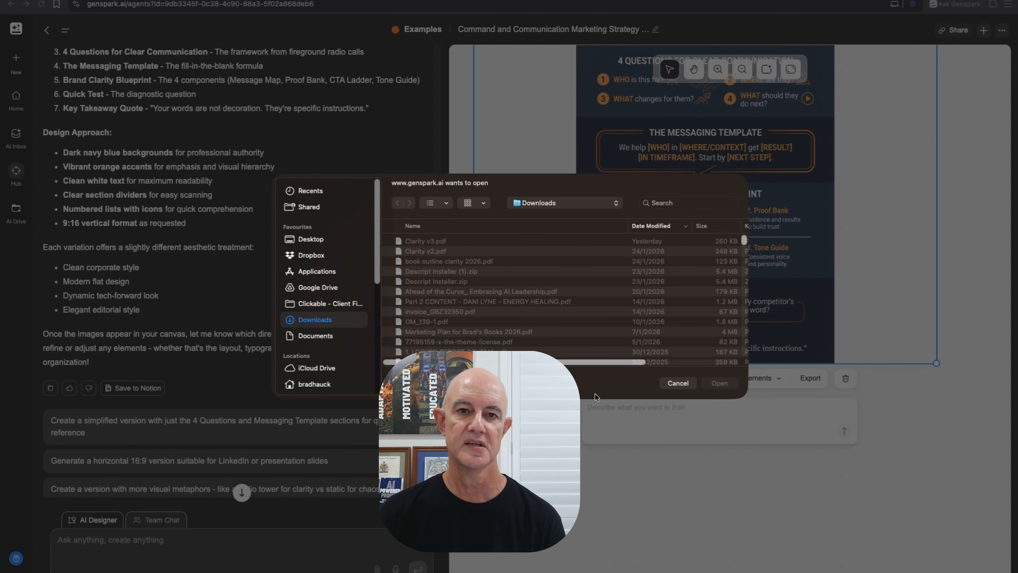
left_click(677, 383)
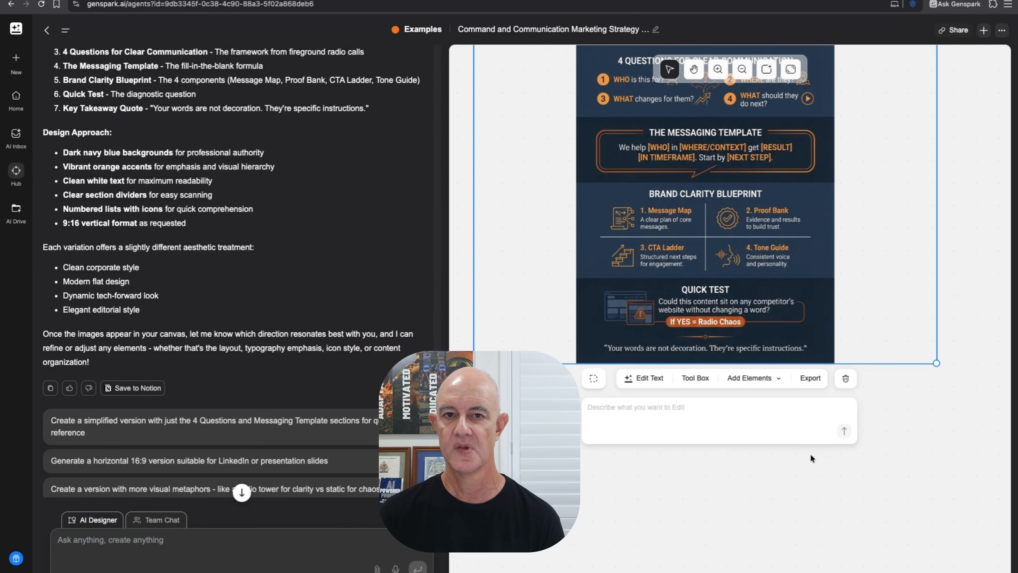
scroll(879, 439, "up", 3)
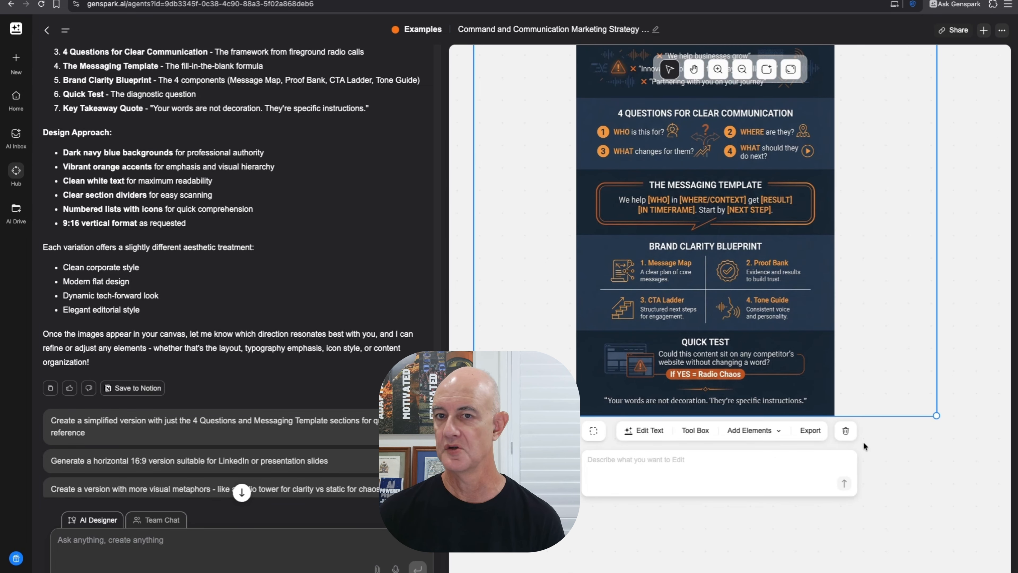
scroll(863, 441, "up", 1)
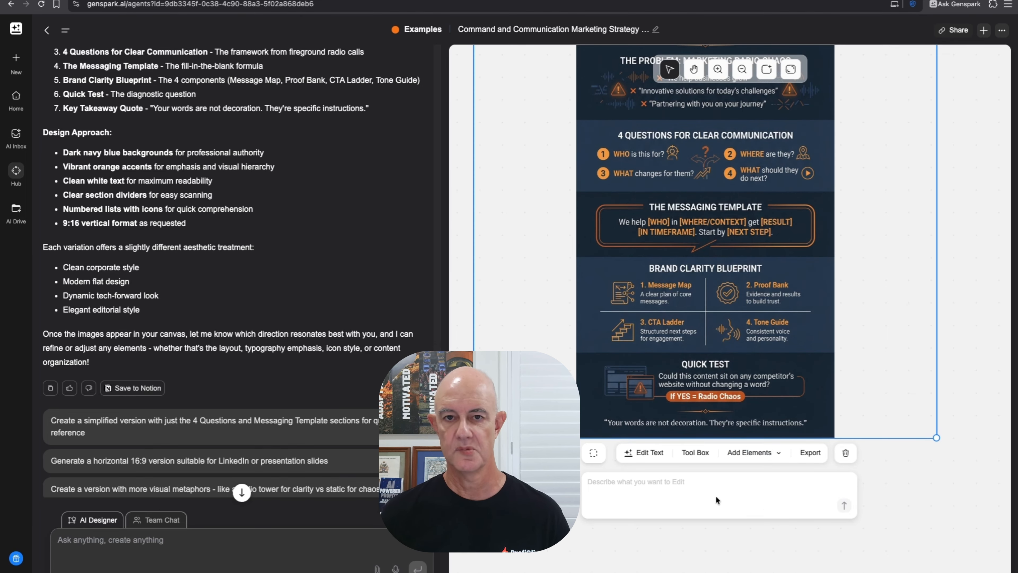
- Search for proficlix PNG images and insert proficlix-logo-sq-white.png onto the infographic
left_click(717, 498)
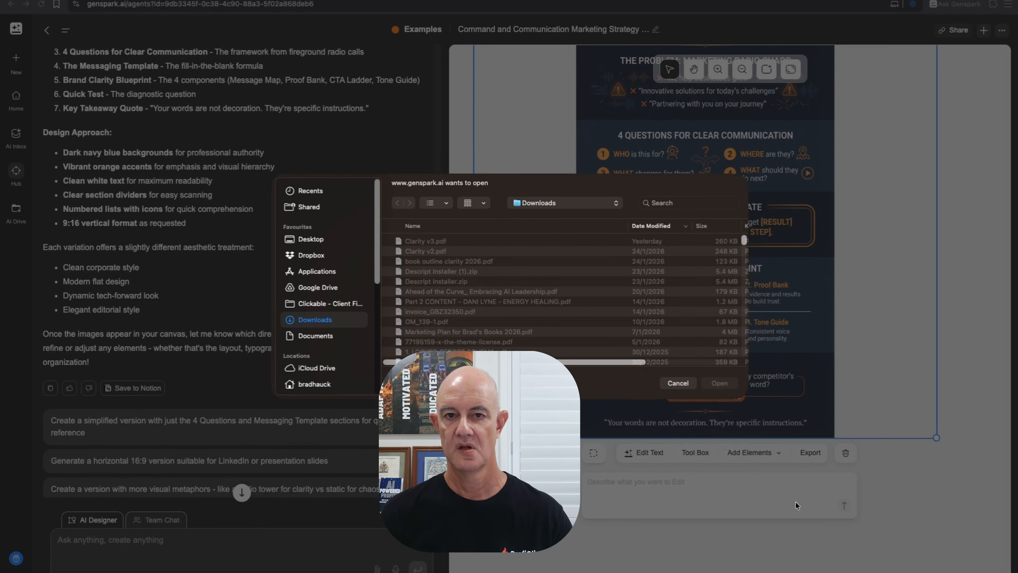
left_click(693, 201)
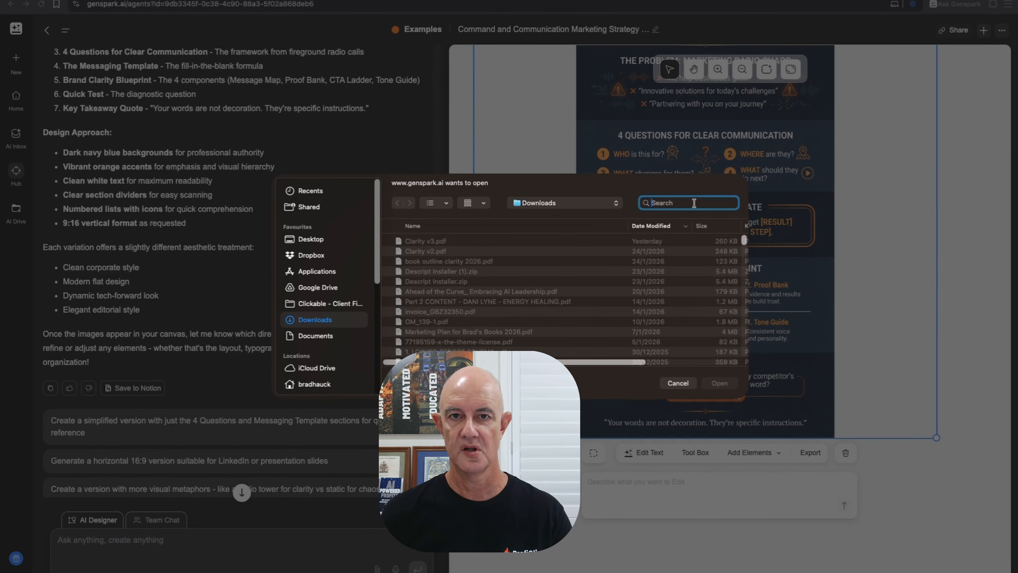
type("proficlix")
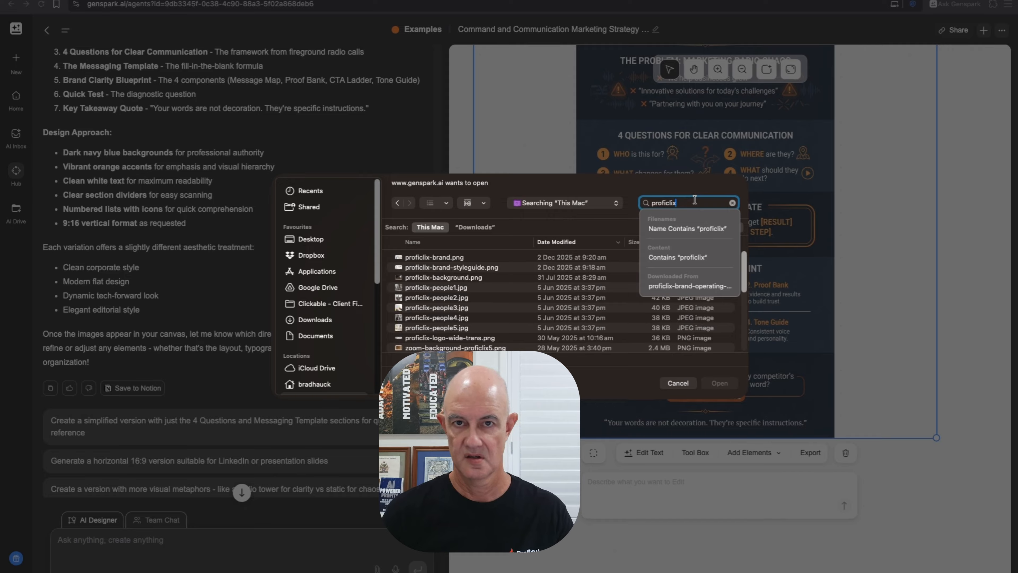
key("Down")
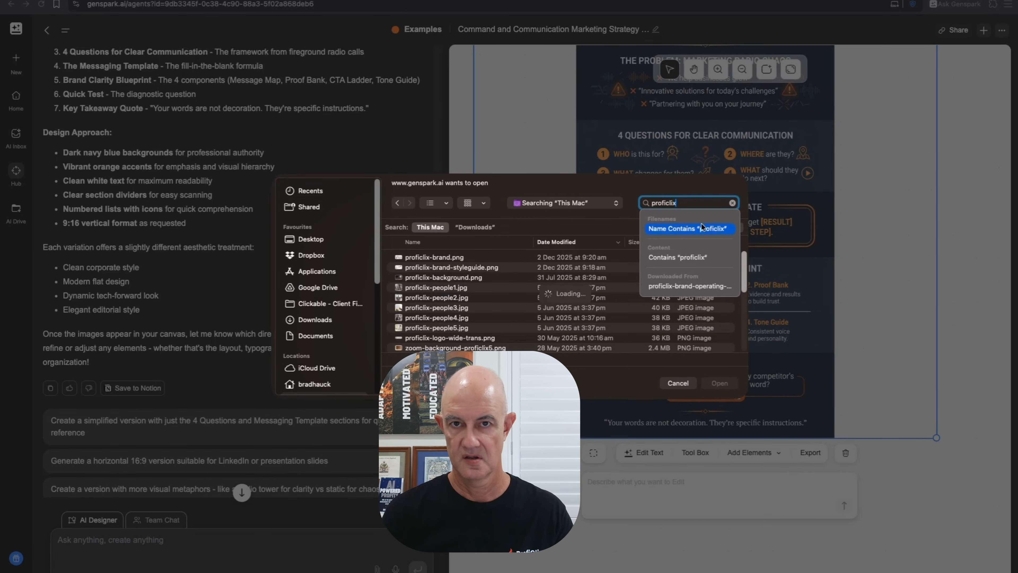
key("Return")
type("image")
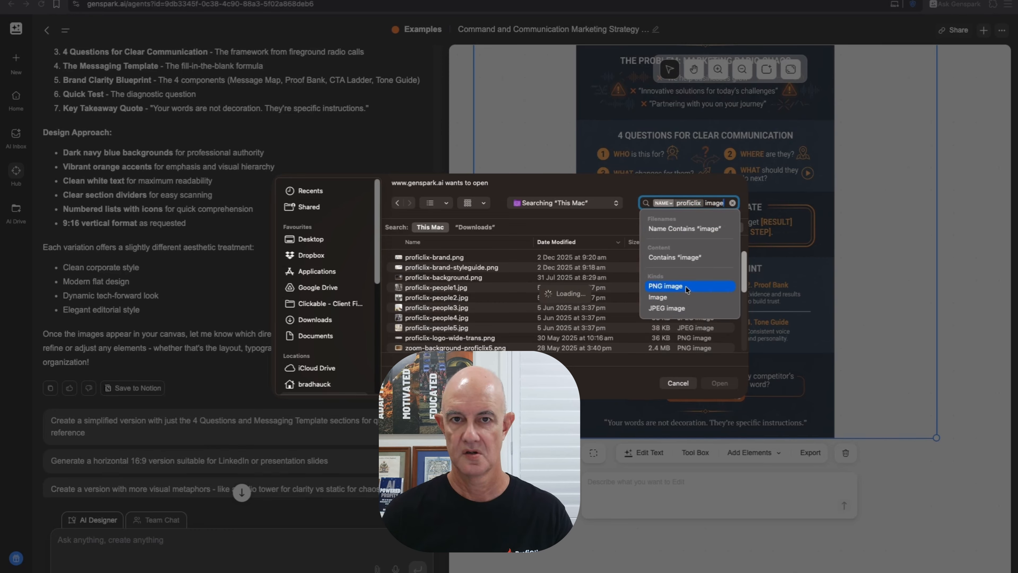
left_click(686, 286)
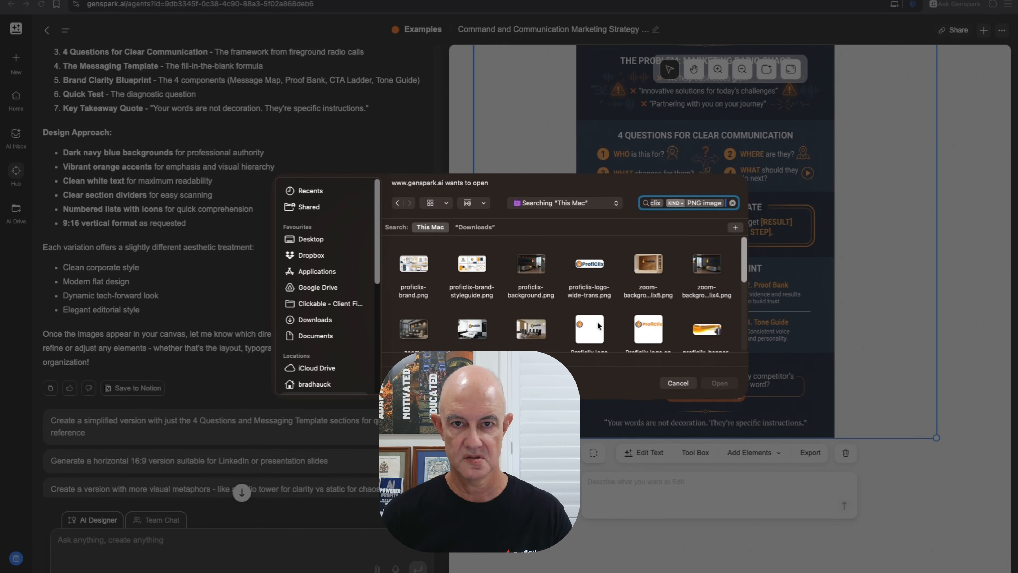
scroll(599, 325, "down", 5)
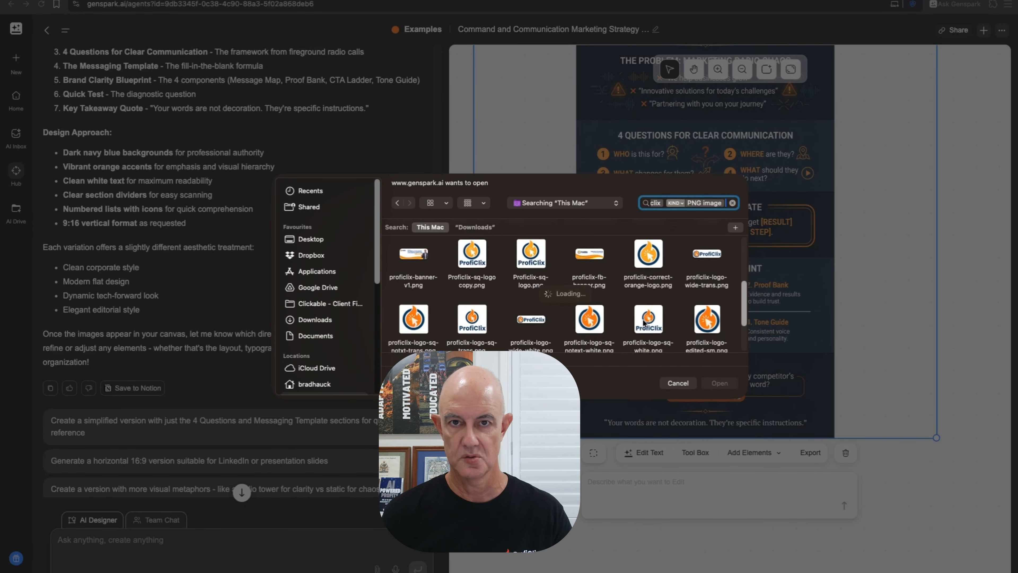
left_click(643, 308)
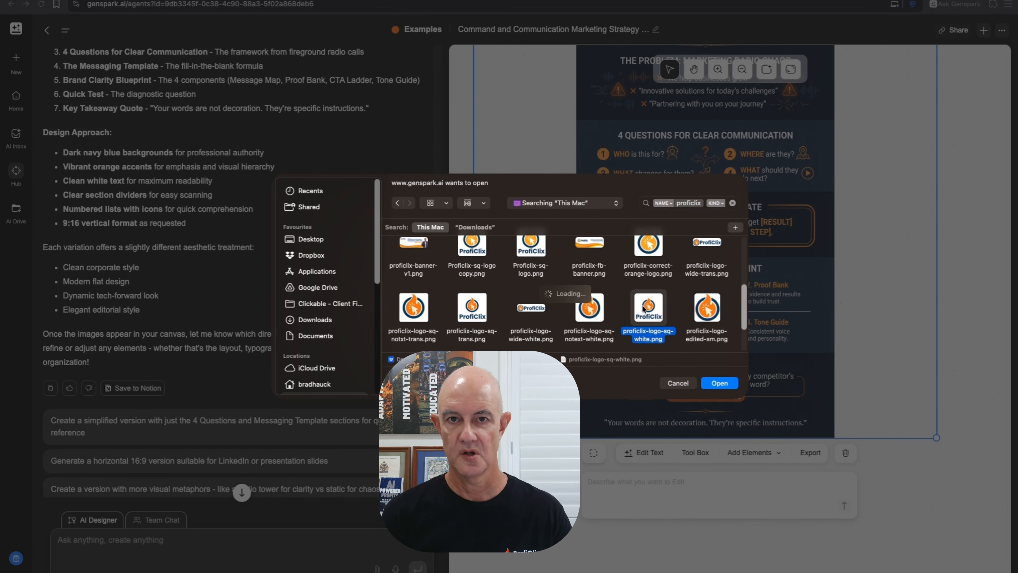
left_click(719, 383)
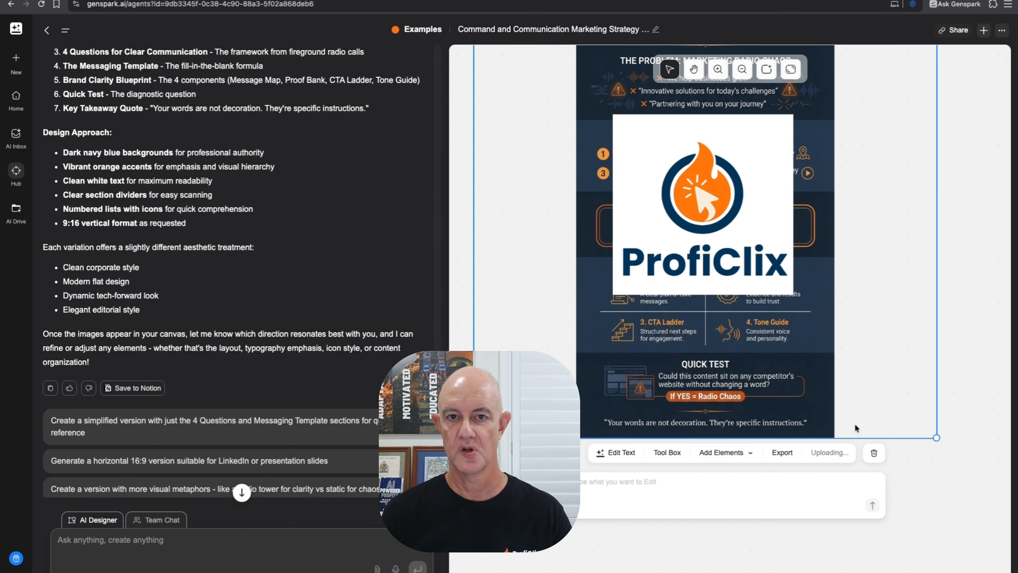
- Confirm the logo insertion and shrink it into a small badge beside Tone Guide
left_click(639, 151)
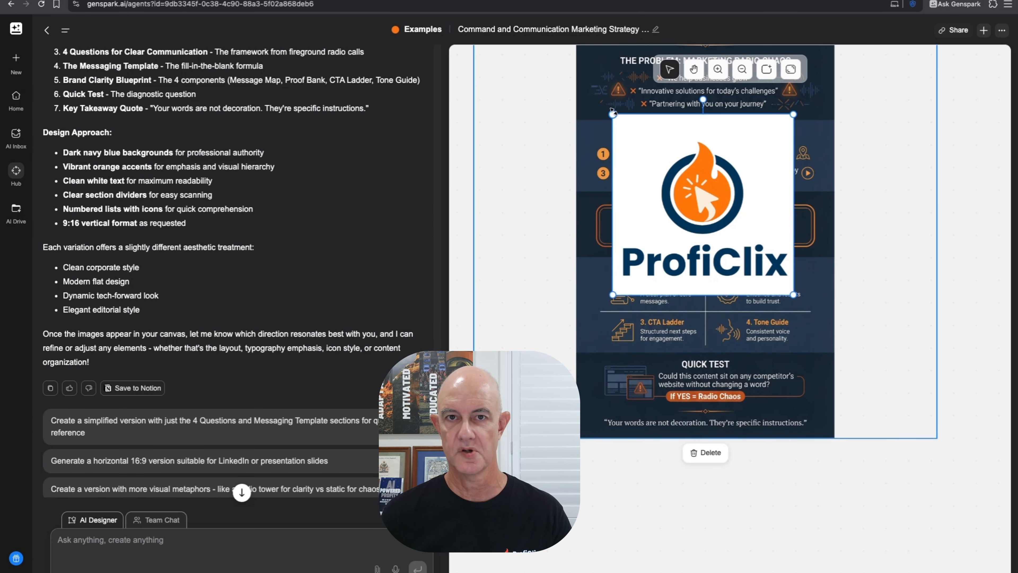
left_click_drag(612, 112, 817, 339)
left_click(971, 320)
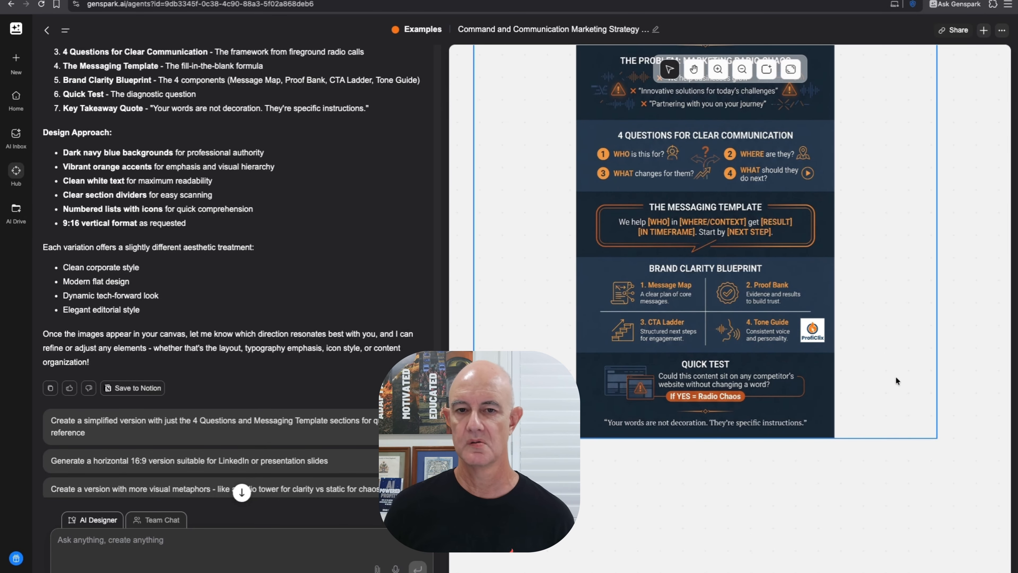
left_click(694, 69)
- Pan the canvas to centre the plainer Command & Comms infographic
left_click_drag(500, 150, 913, 219)
left_click_drag(596, 237, 971, 227)
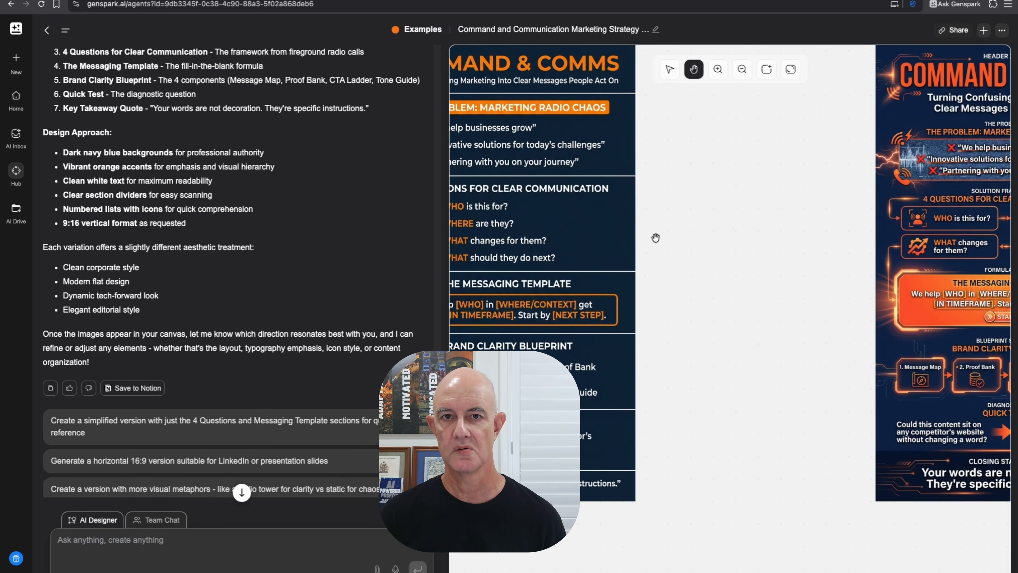
left_click_drag(655, 238, 804, 287)
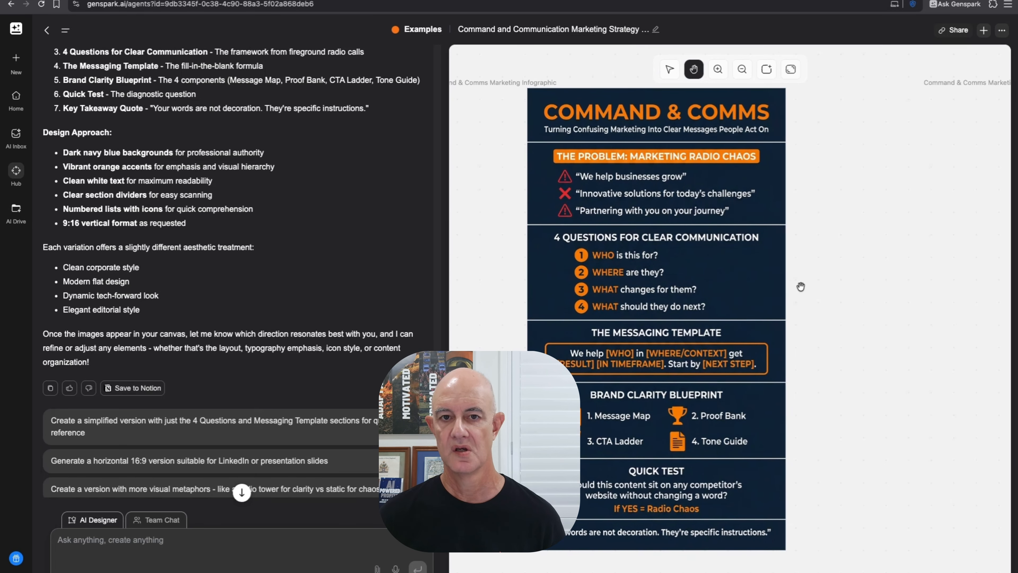
left_click_drag(893, 440, 941, 438)
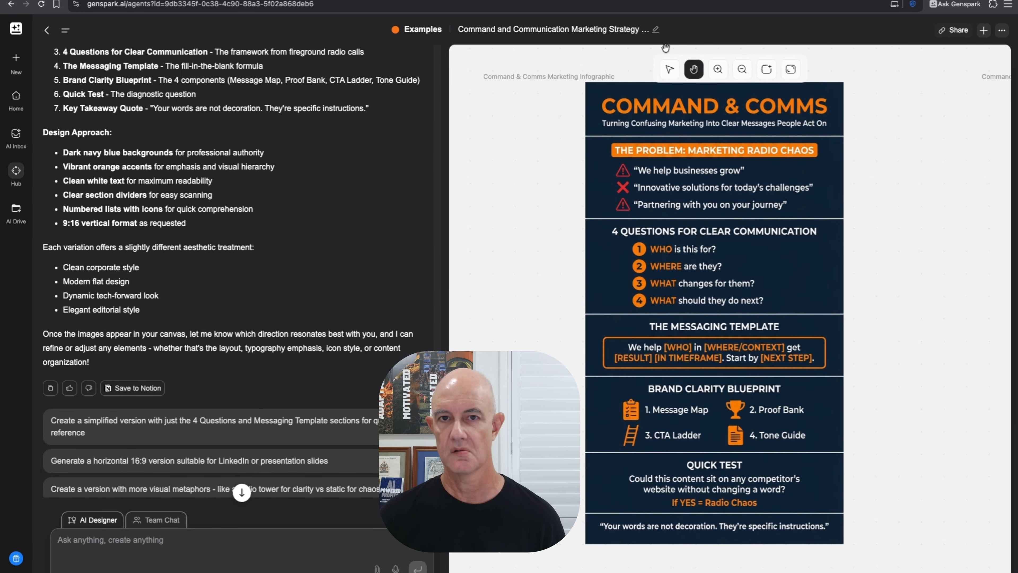
- Select the plainer infographic and bring up its Add Elements choices
left_click(669, 69)
left_click(822, 540)
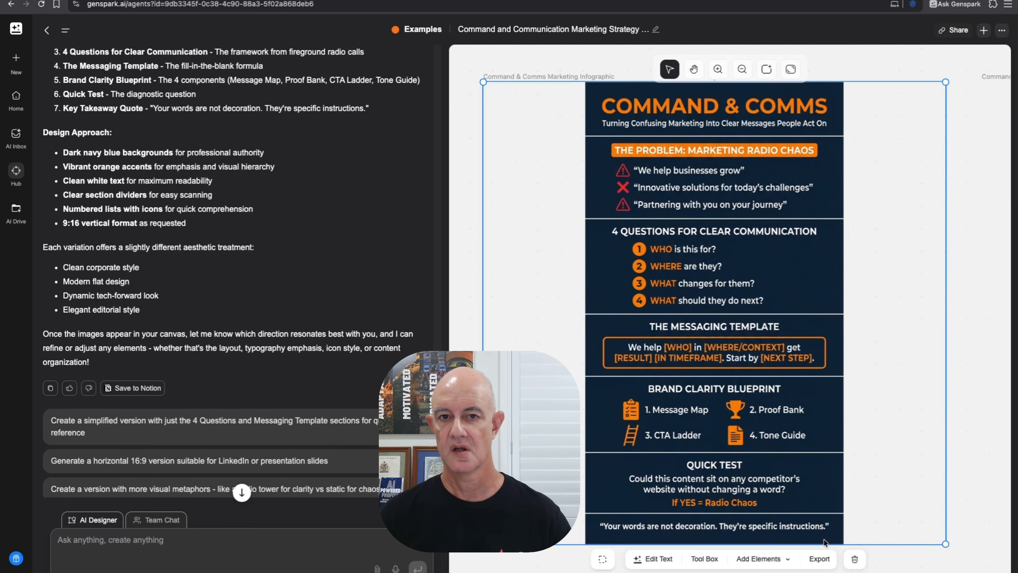
left_click(767, 564)
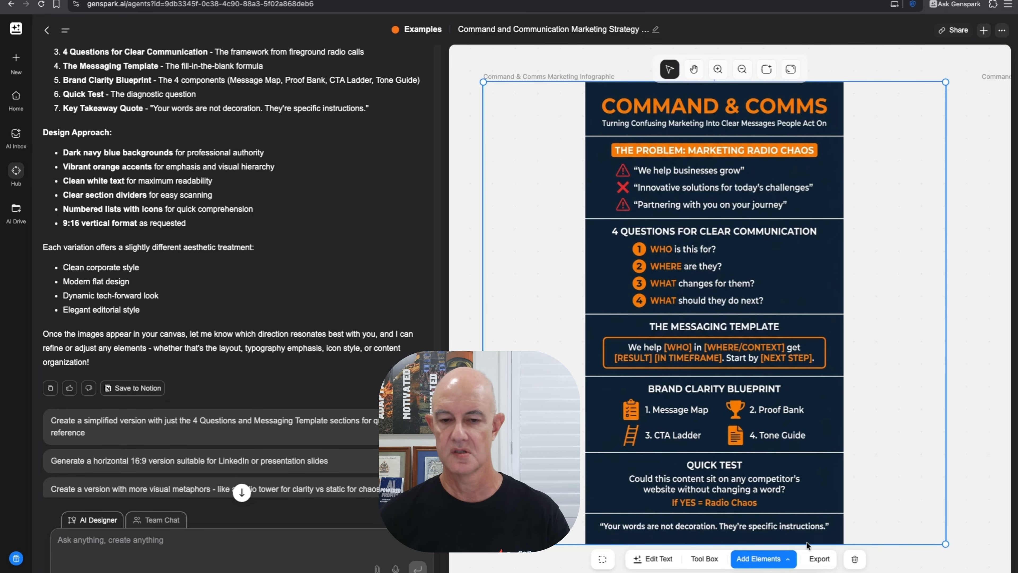
- Insert proficlix-logo-sq-white.png and shrink it to a small badge beside the 4 Questions list
left_click(769, 553)
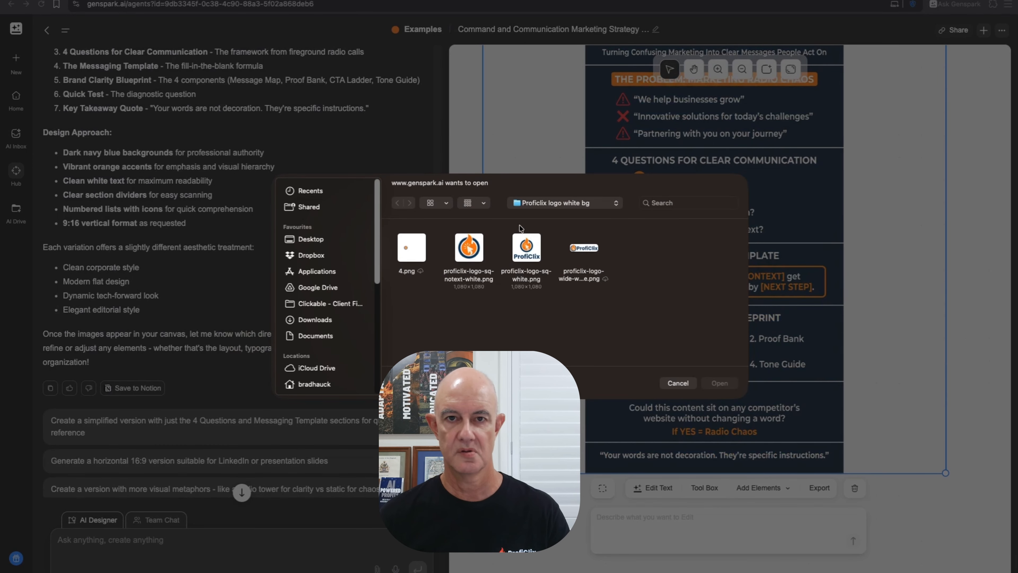
left_click(541, 259)
left_click(720, 383)
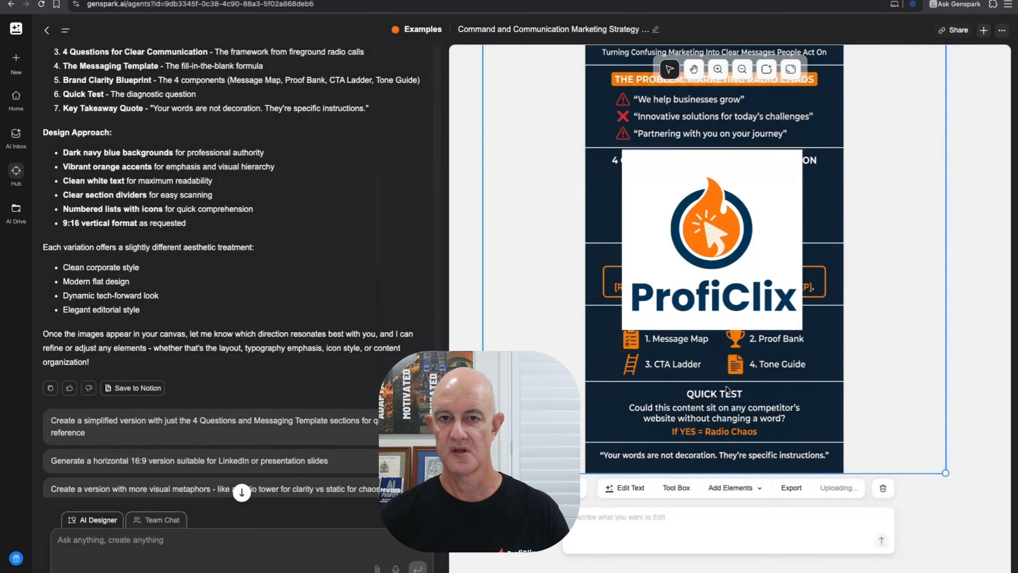
left_click(656, 182)
left_click_drag(622, 150, 803, 203)
left_click(970, 223)
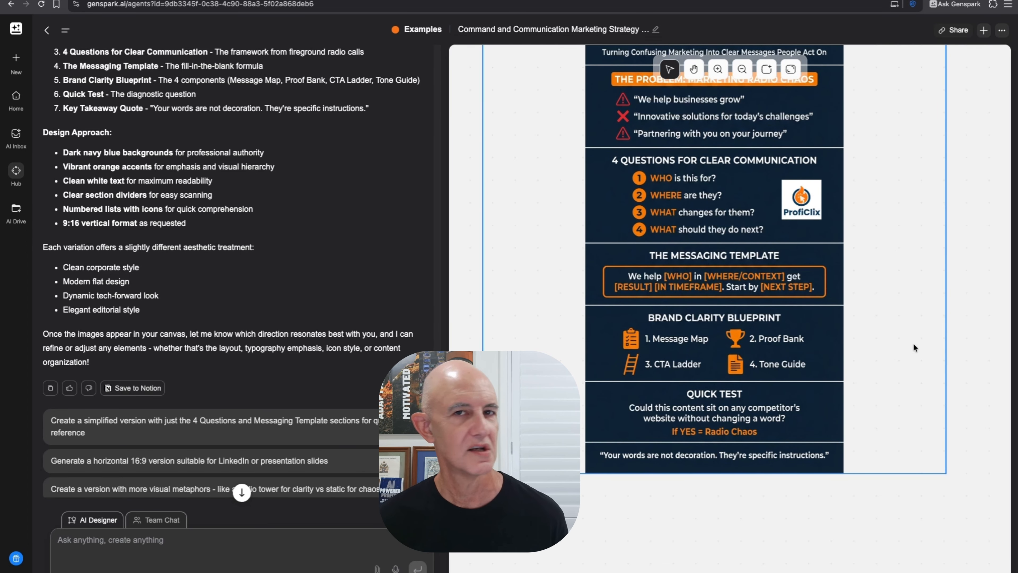
scroll(922, 345, "up", 5)
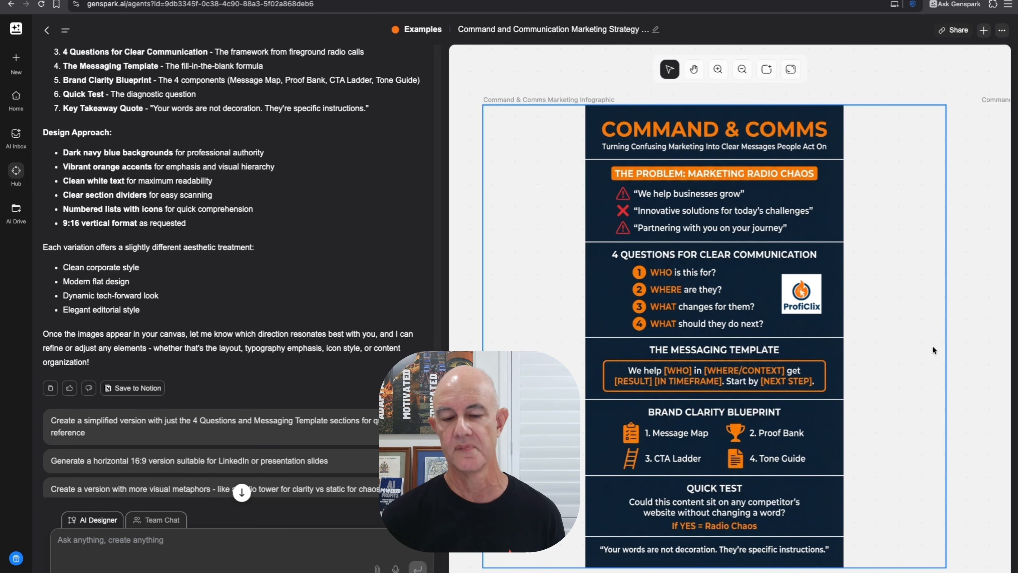
left_click(901, 349)
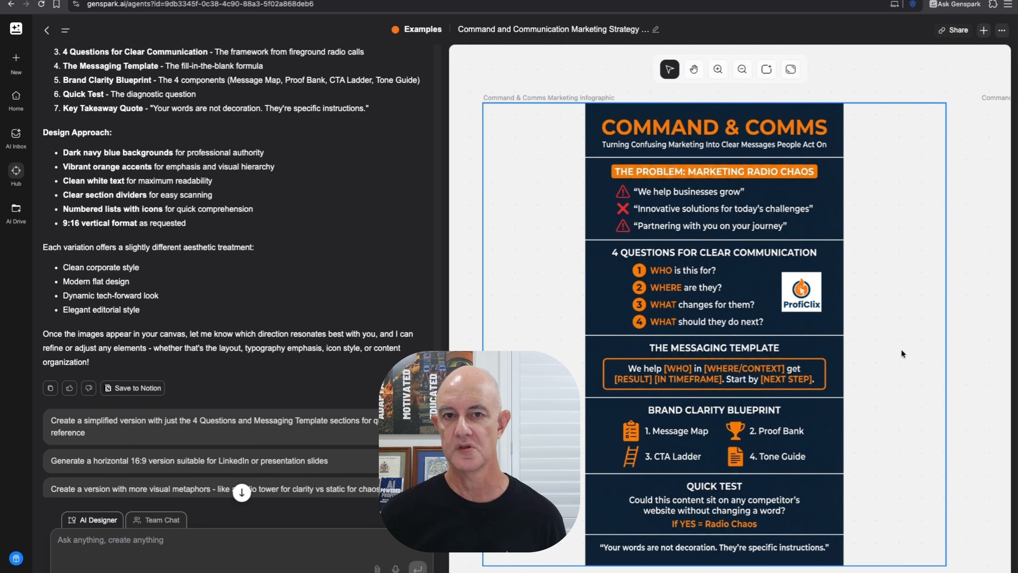
scroll(866, 363, "down", 3)
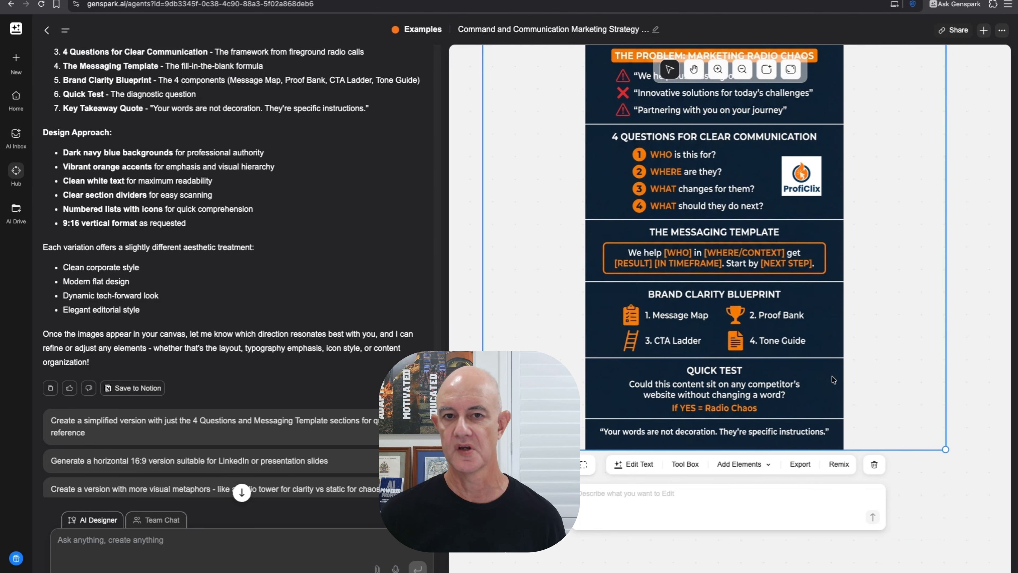
left_click(838, 464)
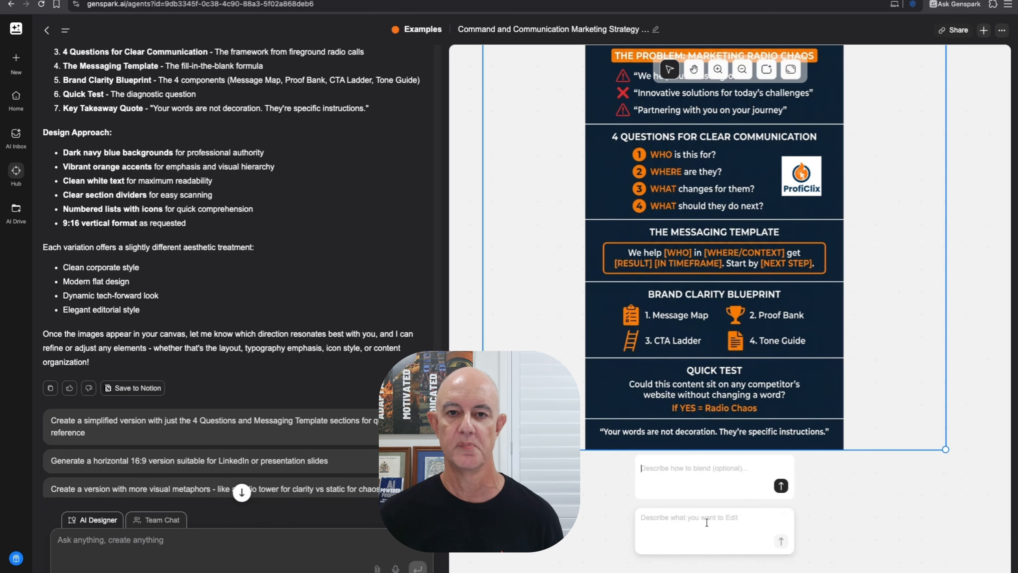
left_click(942, 483)
left_click(827, 415)
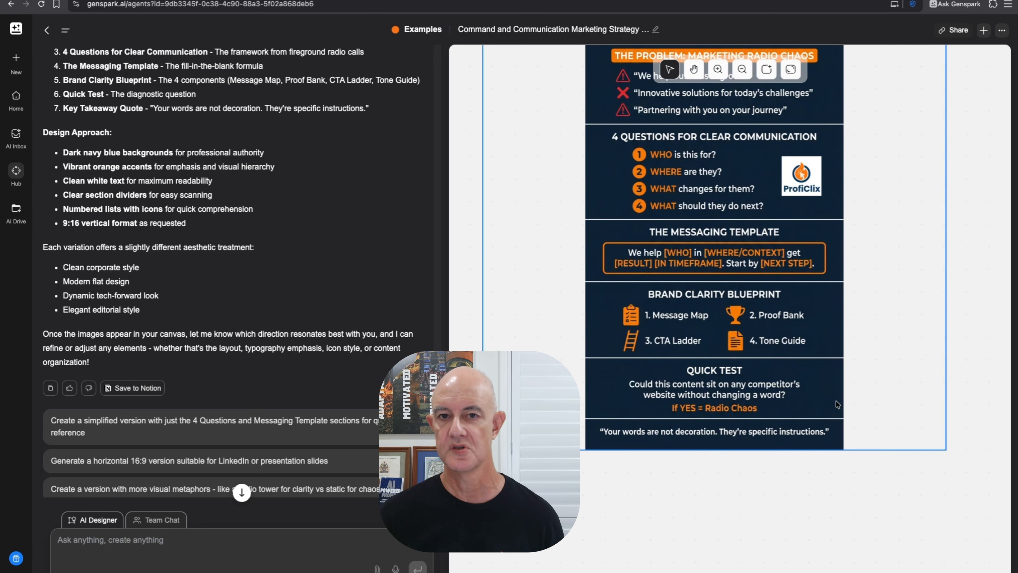
left_click(802, 465)
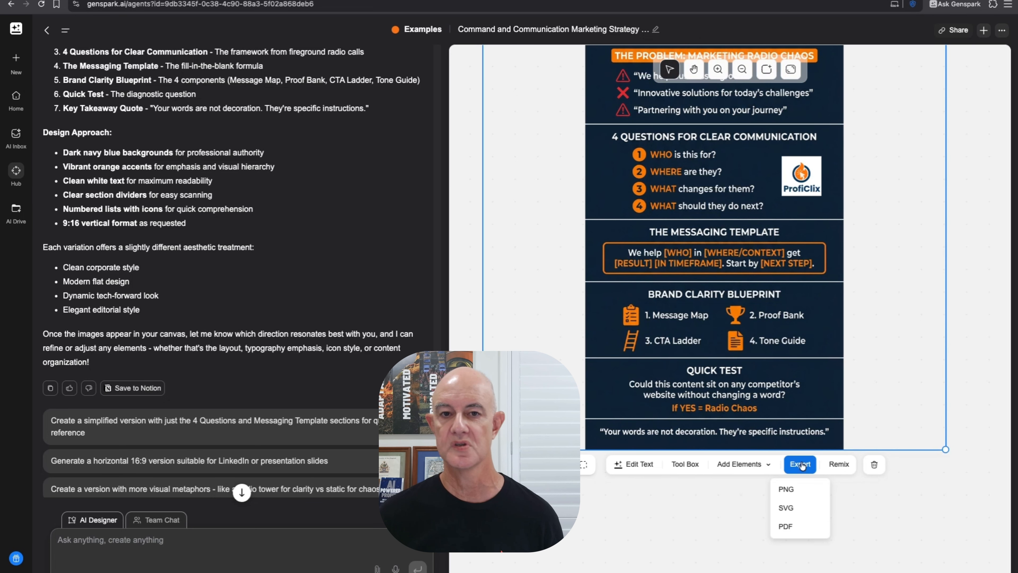
left_click(787, 489)
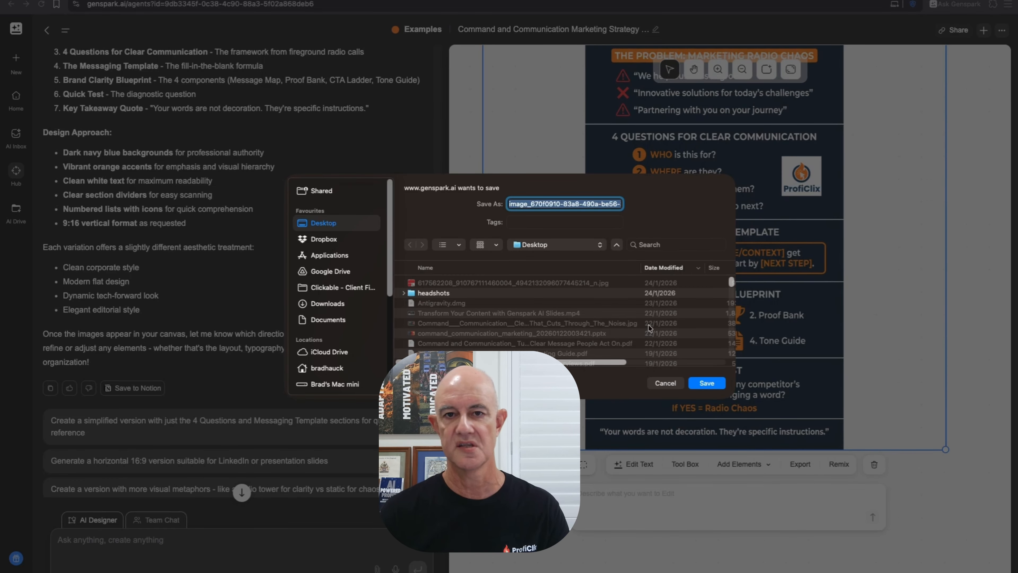
left_click(660, 386)
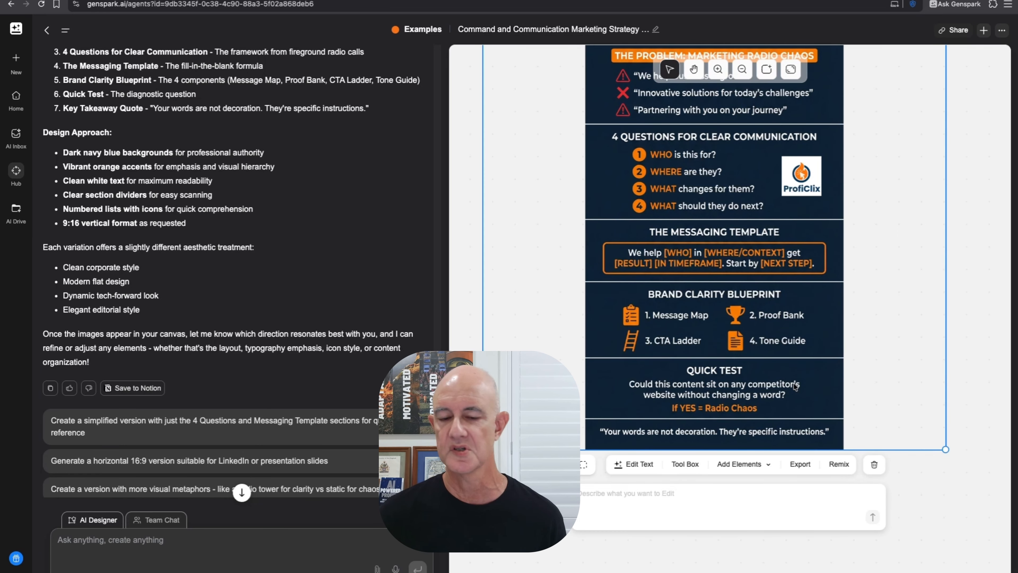
left_click(685, 465)
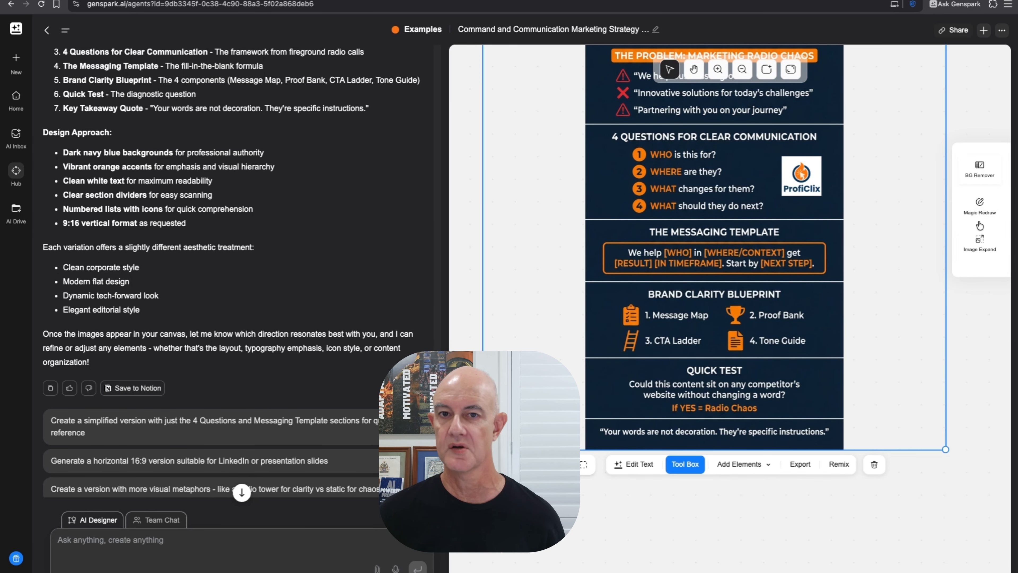
left_click(913, 310)
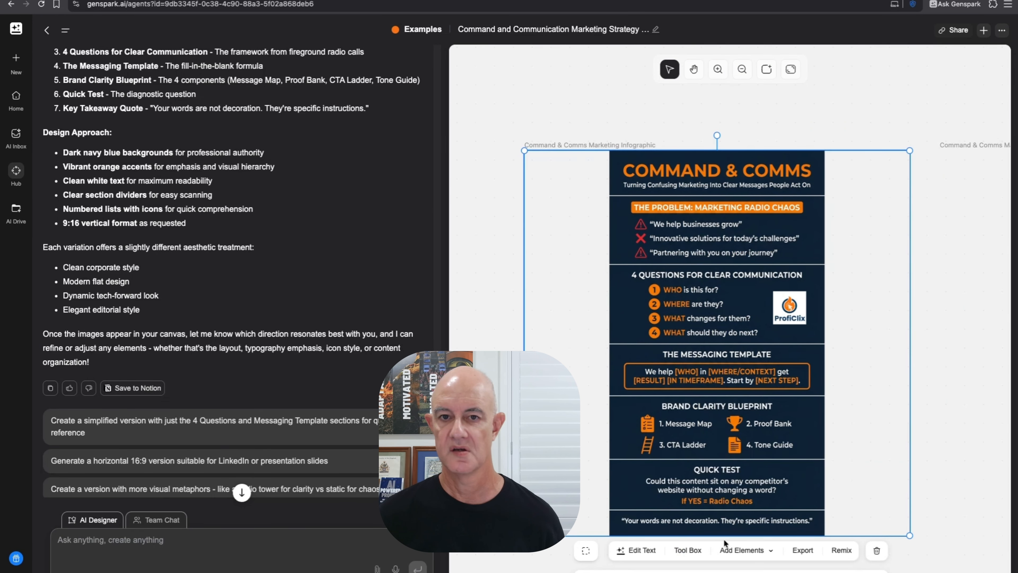
left_click(678, 555)
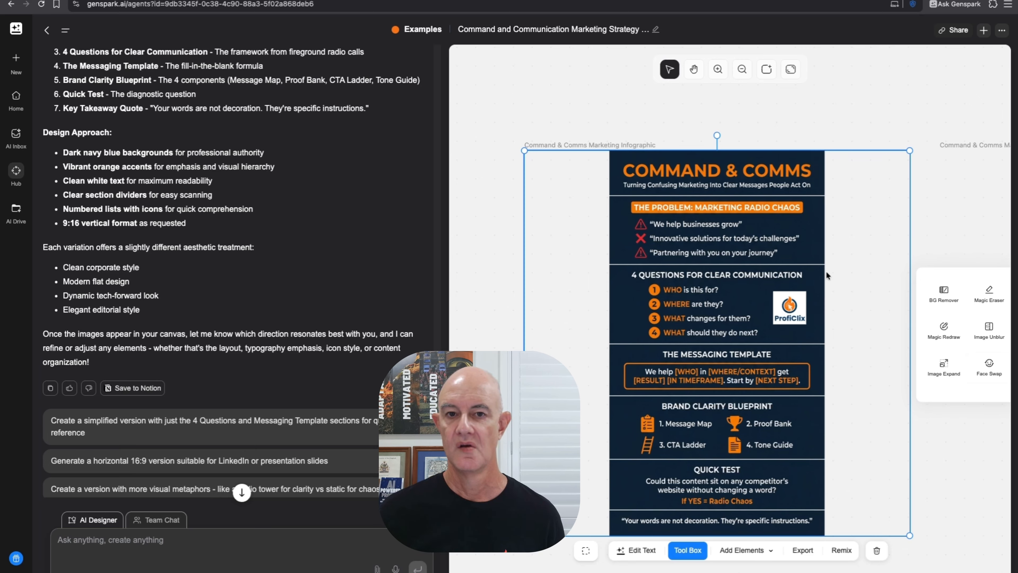
left_click(834, 100)
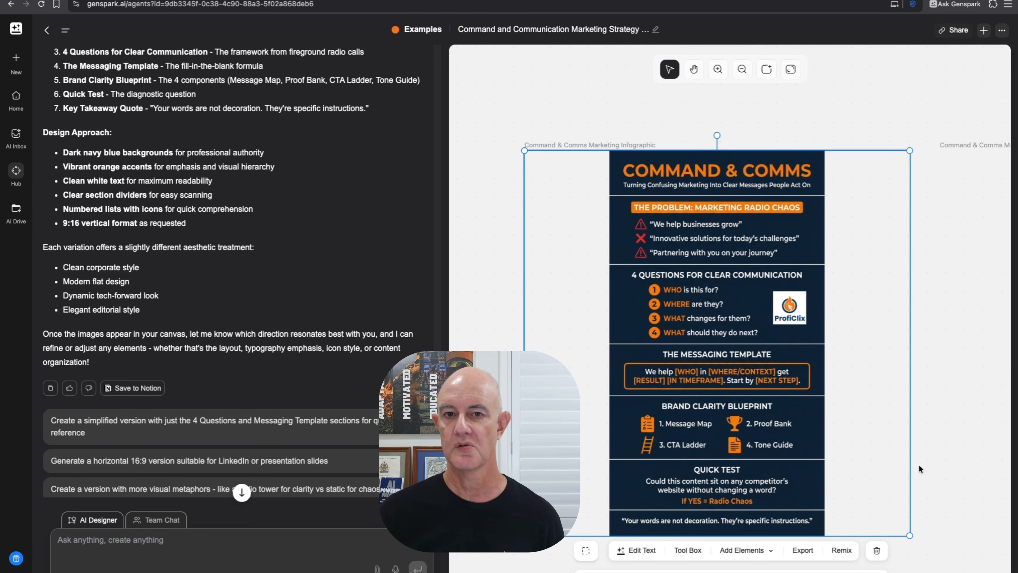
scroll(919, 463, "down", 3)
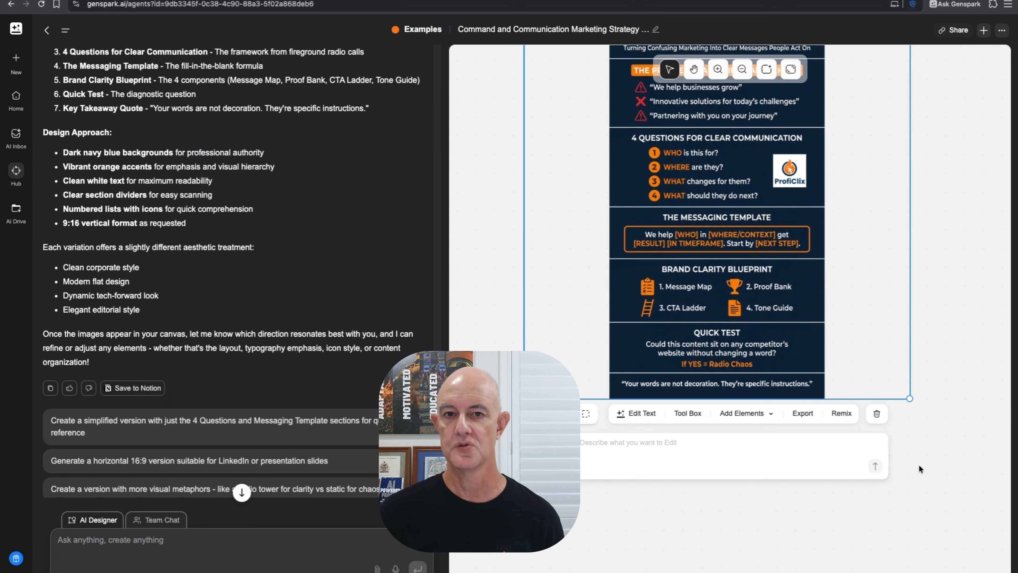
- Attach the ProfiClix square white logo image to a new AI Designer chat message
left_click(103, 547)
left_click(378, 567)
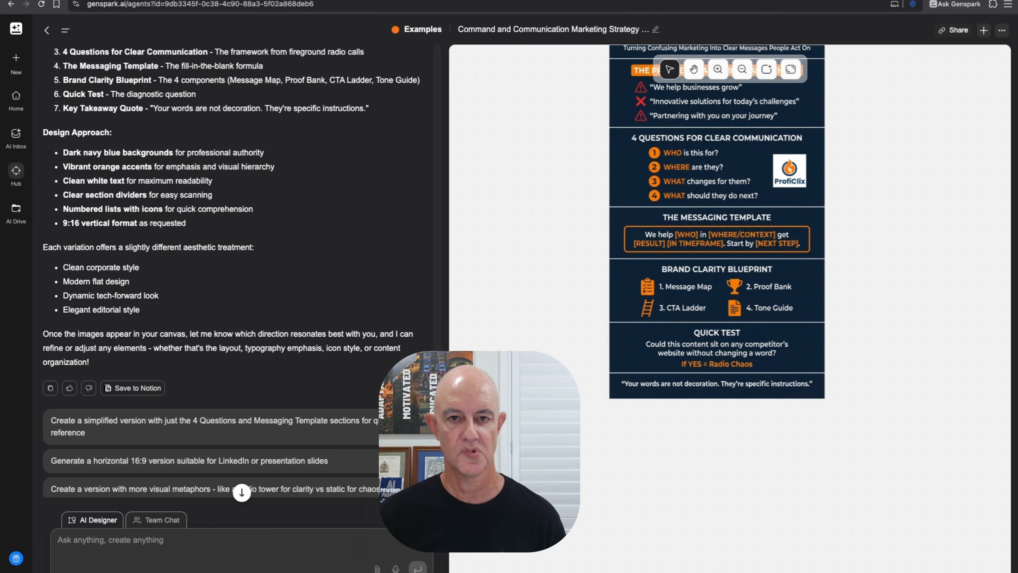
left_click(526, 247)
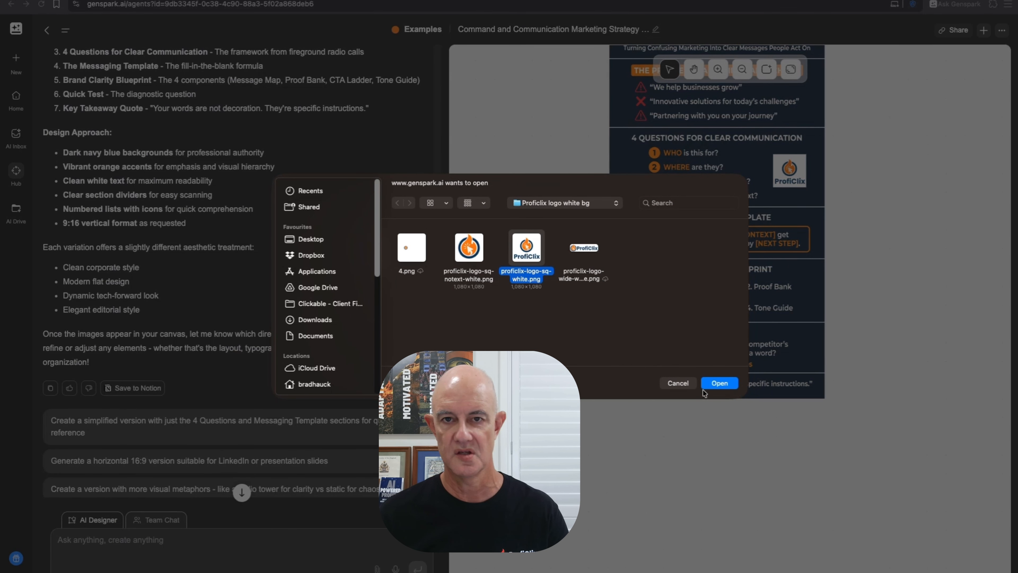
left_click(713, 384)
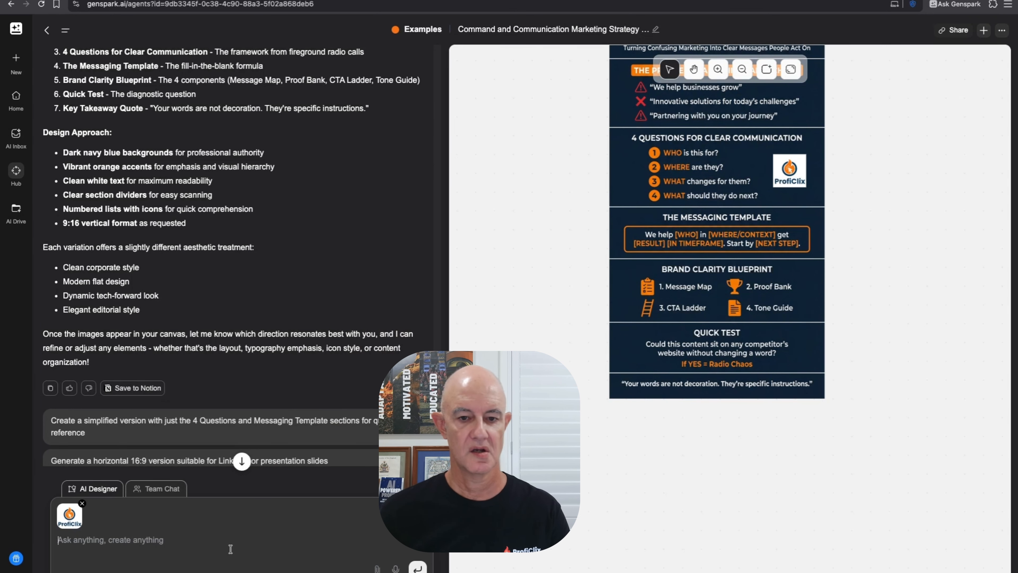
- Request four more infographic variations that include the uploaded logo, then zoom the canvas out
type("create 4 more different")
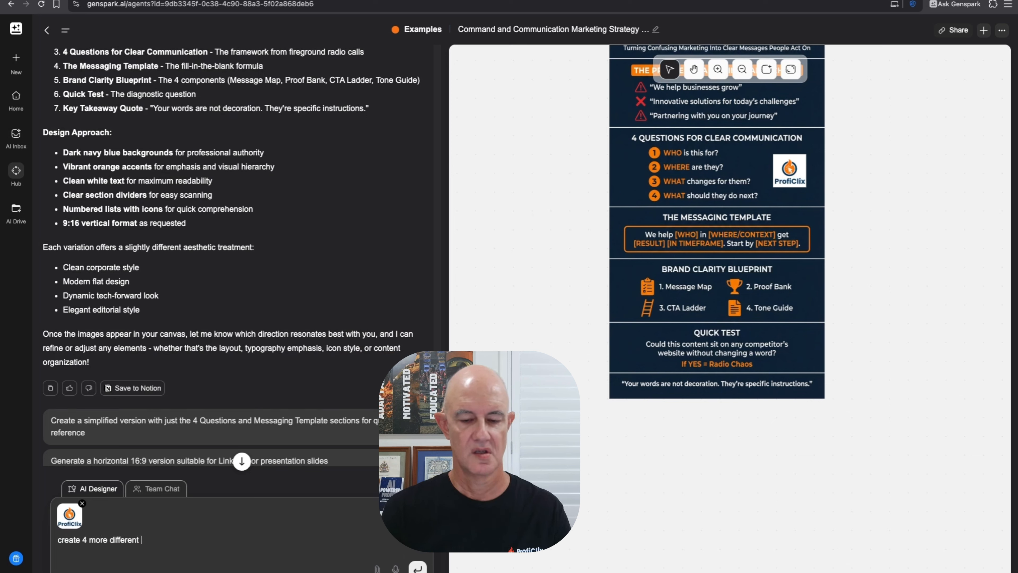
type("infograp")
type("hi")
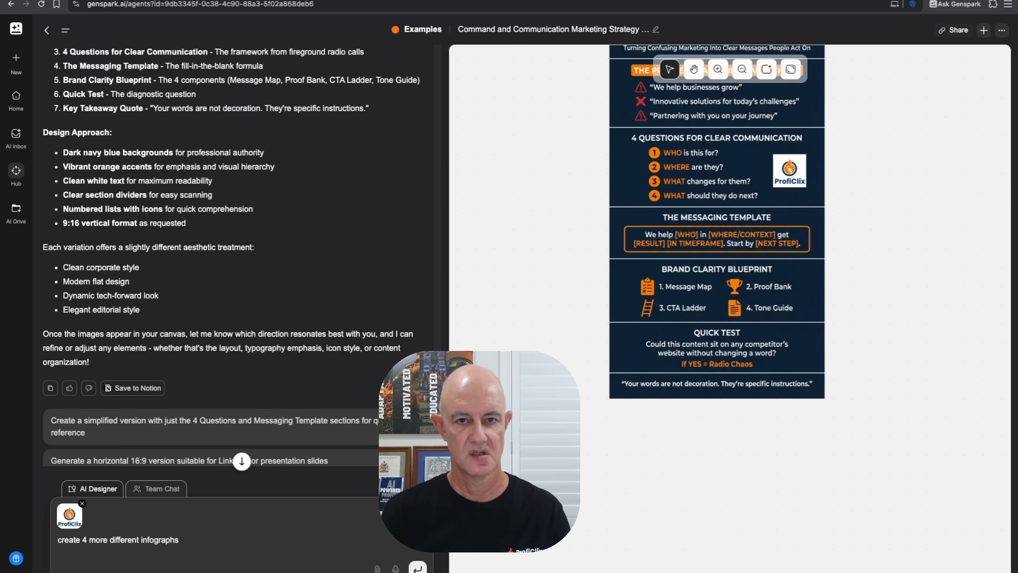
type("c bu")
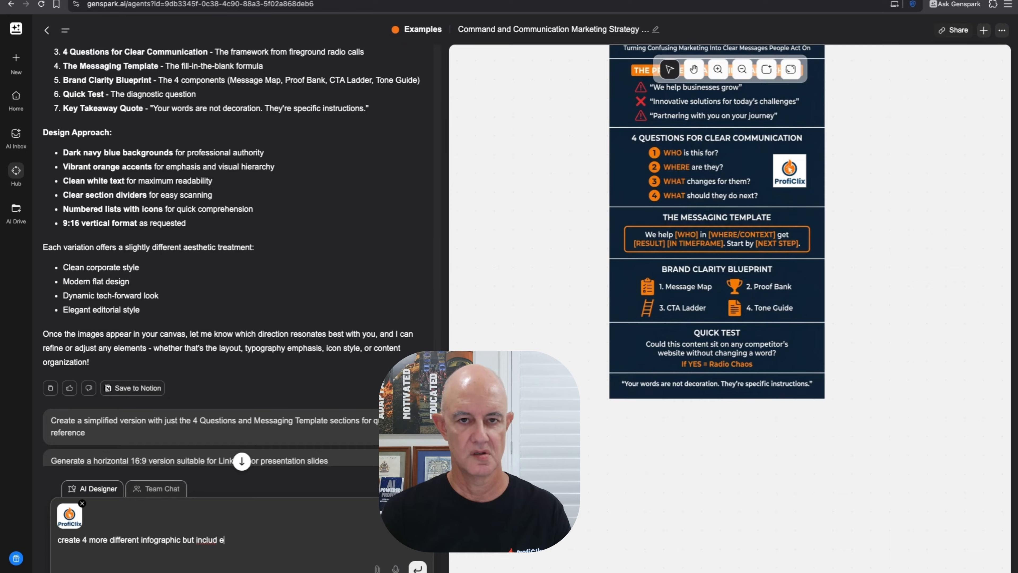
type("t include this ")
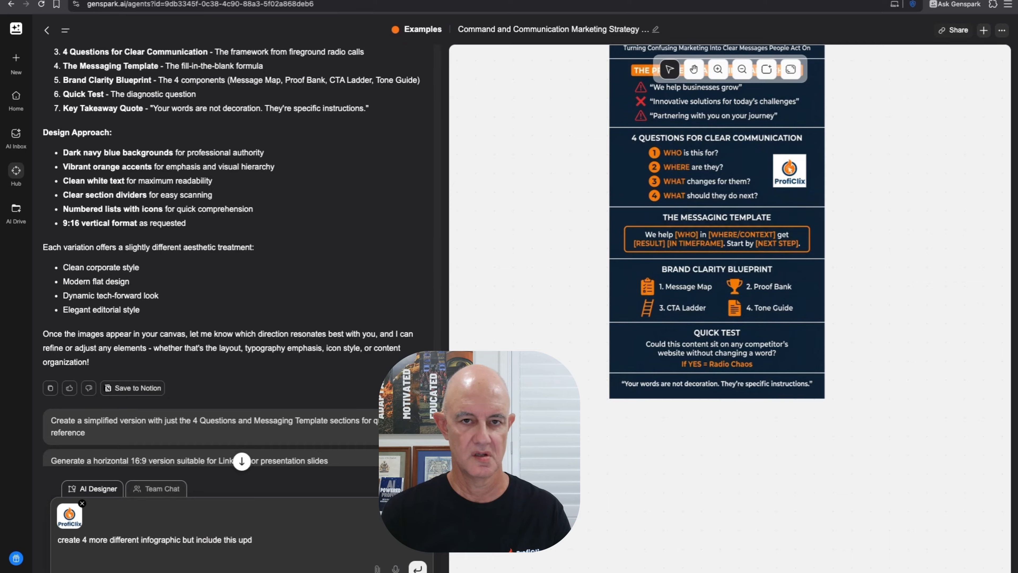
type("uploaded i")
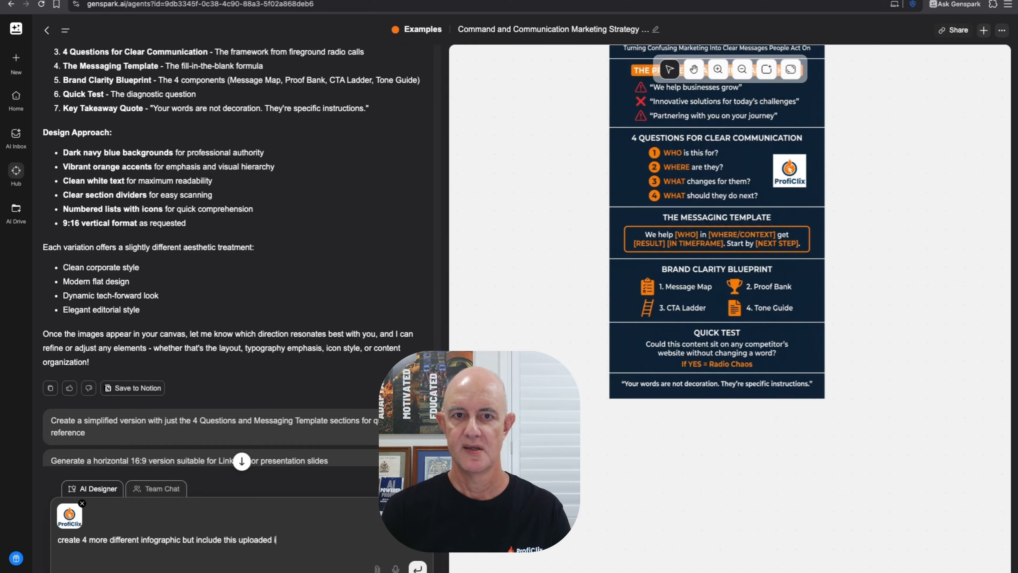
type("mage (logo")
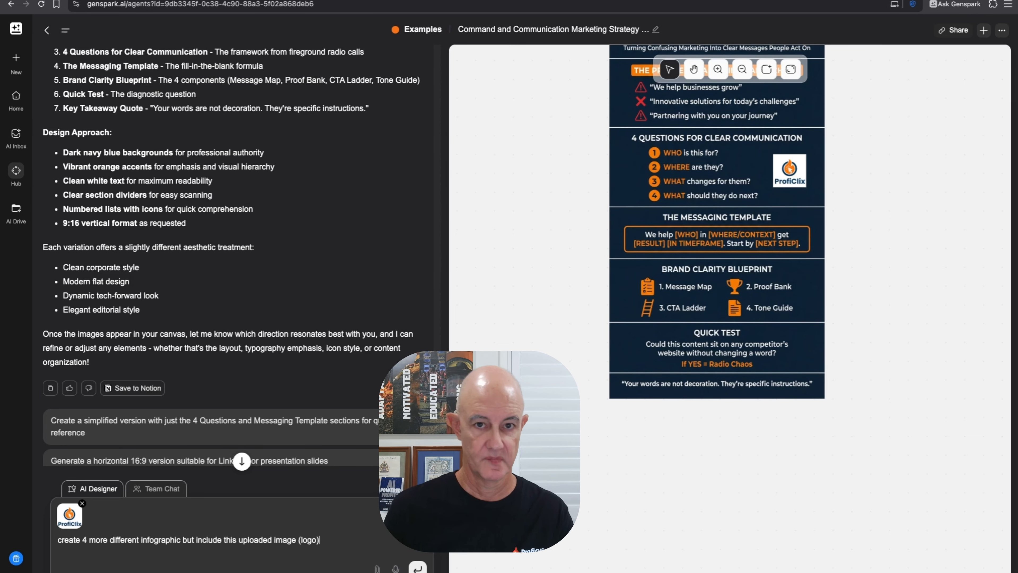
key("Return")
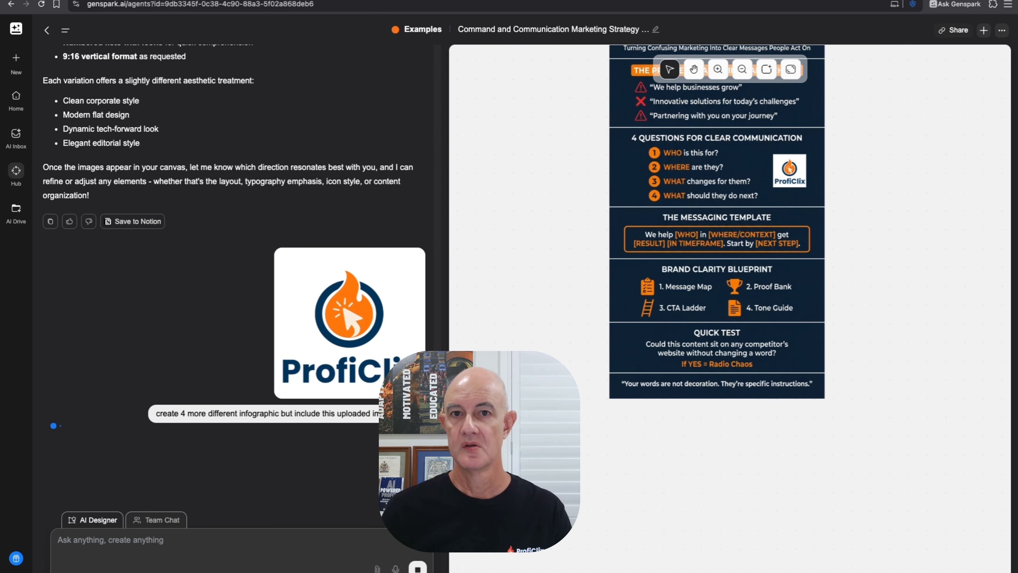
left_click(741, 70)
left_click(741, 70)
- Zoom out and read the Version 1–4 logo infographic descriptions in the chat
left_click(741, 70)
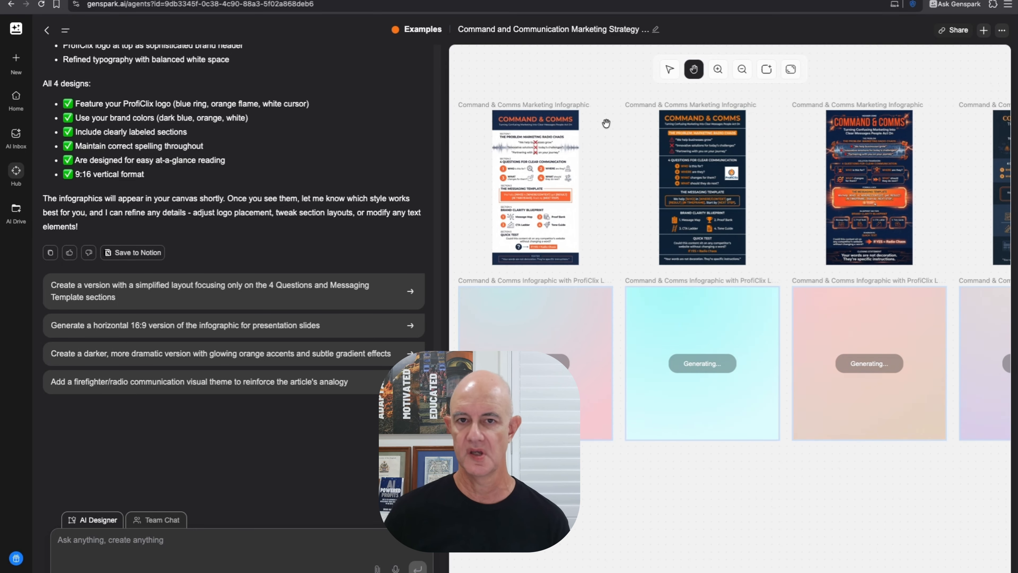
scroll(213, 228, "up", 3)
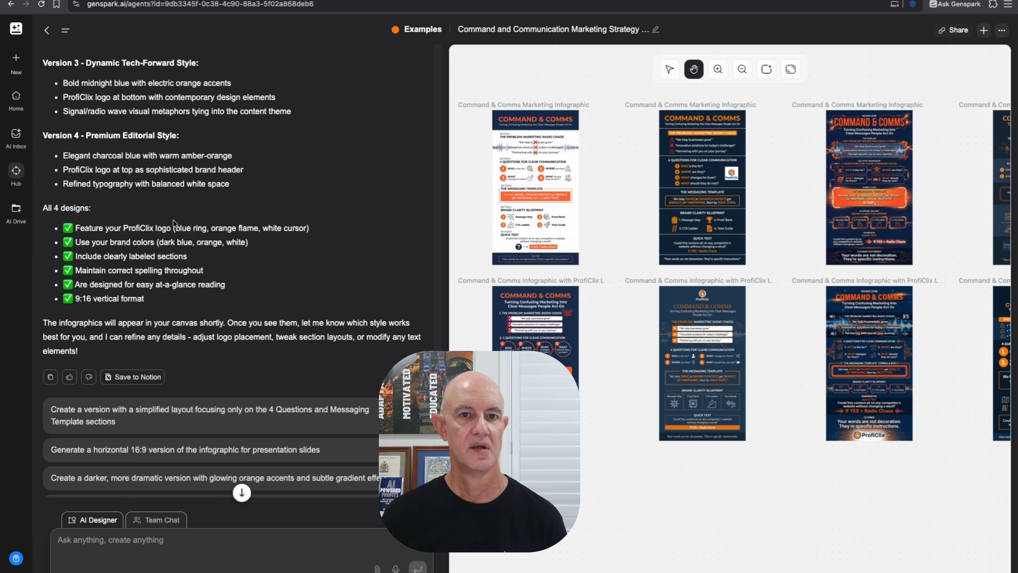
scroll(174, 223, "up", 5)
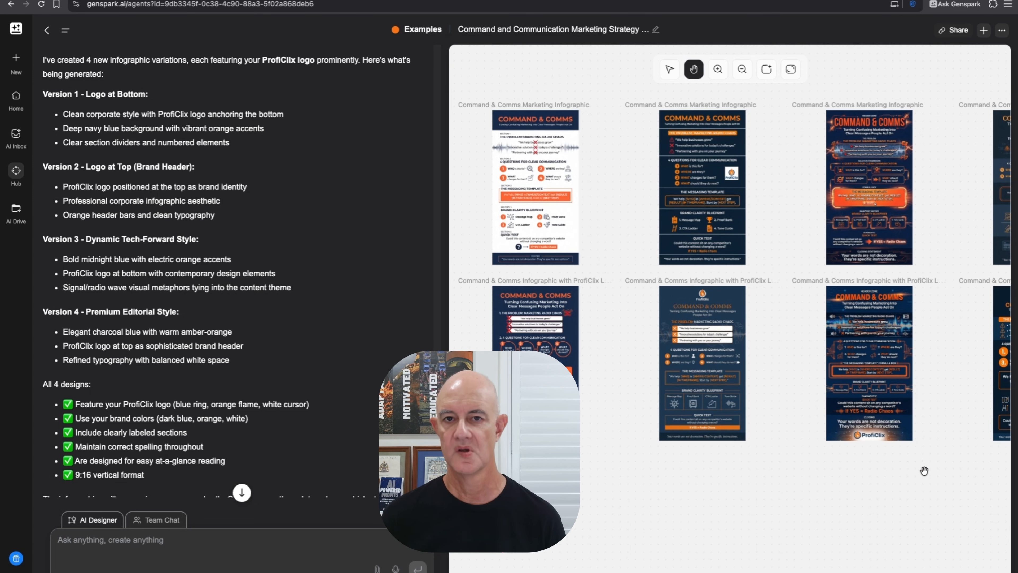
- Pan and zoom across the canvas to review the new v1 and v2 logo infographics
left_click_drag(925, 473, 661, 469)
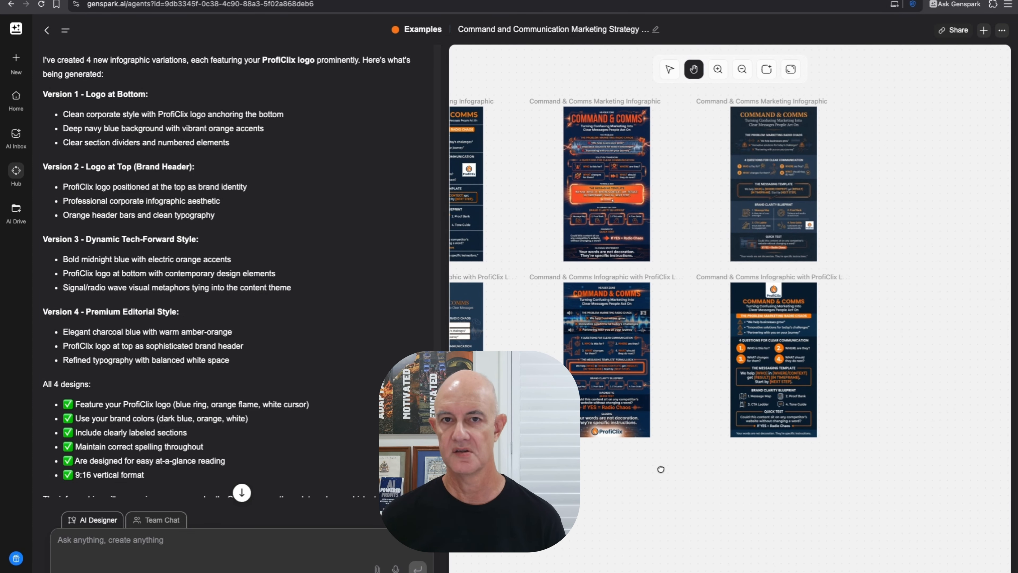
left_click(719, 69)
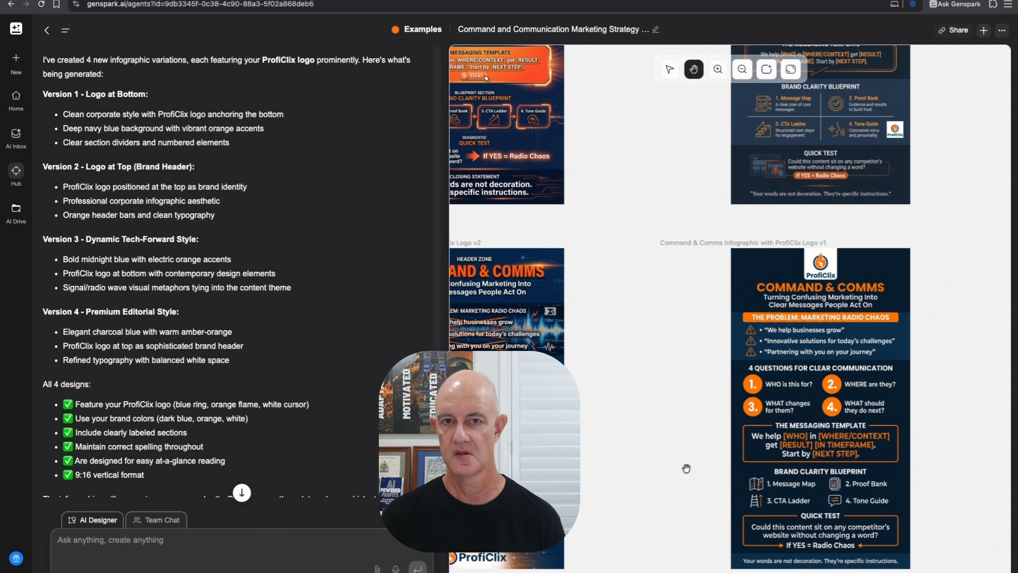
left_click_drag(686, 468, 595, 388)
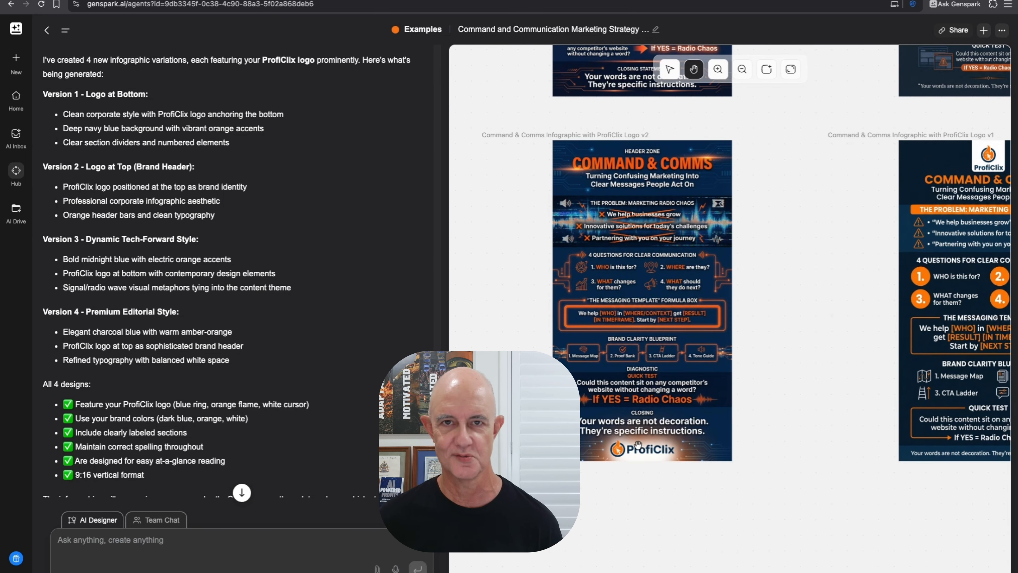
left_click_drag(524, 328, 858, 330)
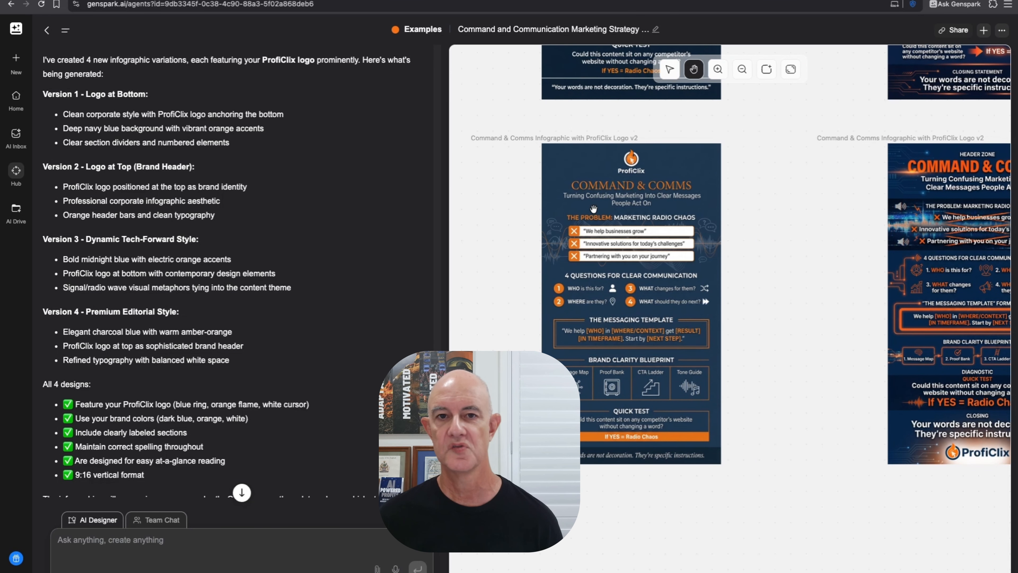
scroll(648, 257, "up", 6)
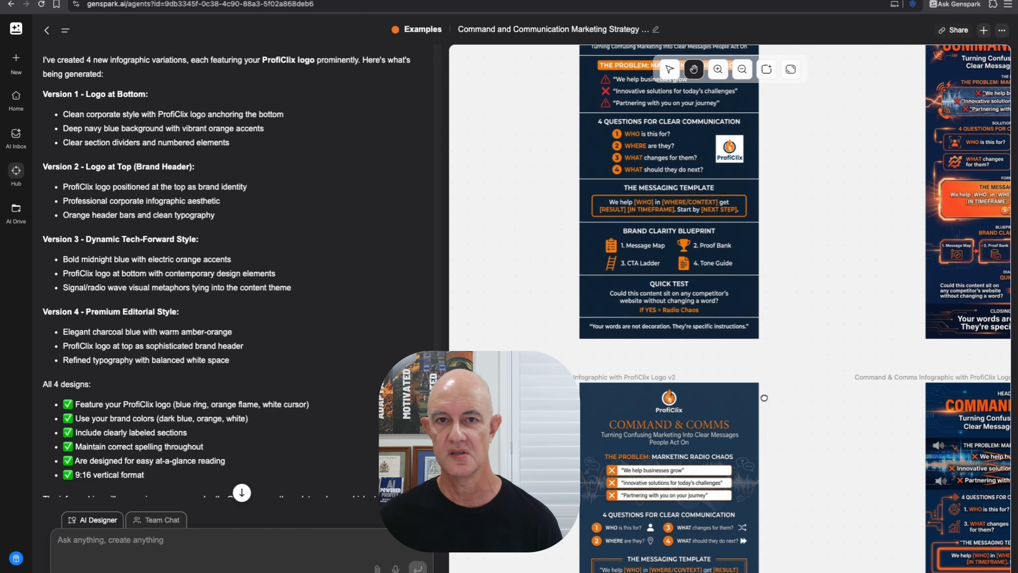
scroll(764, 397, "down", 6)
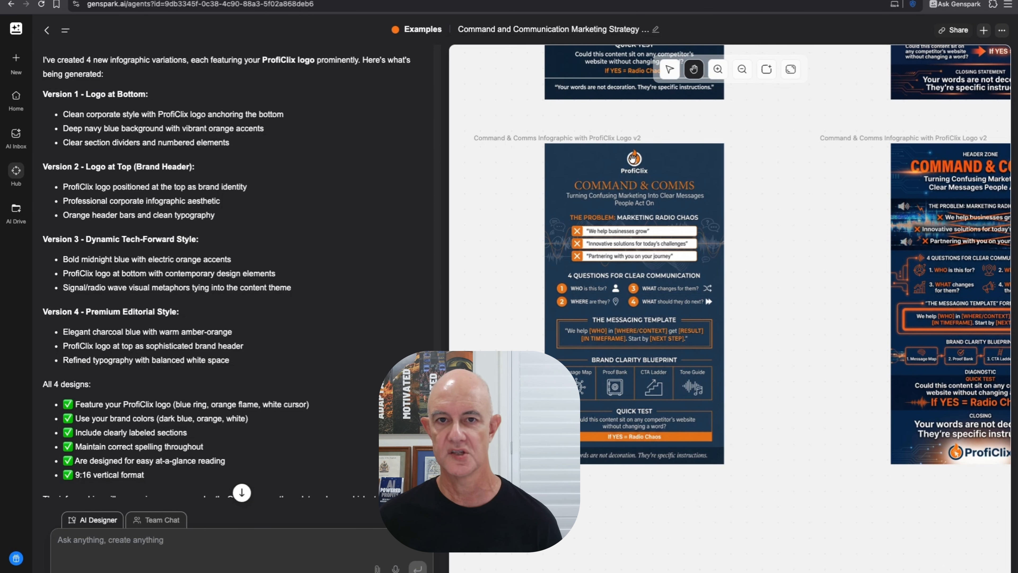
scroll(648, 265, "up", 5)
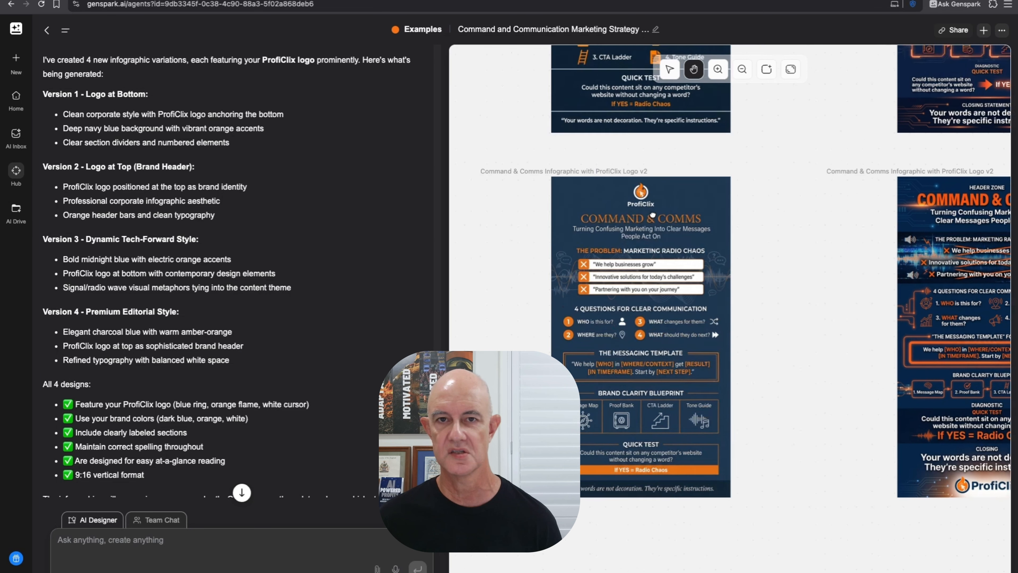
scroll(633, 149, "up", 3)
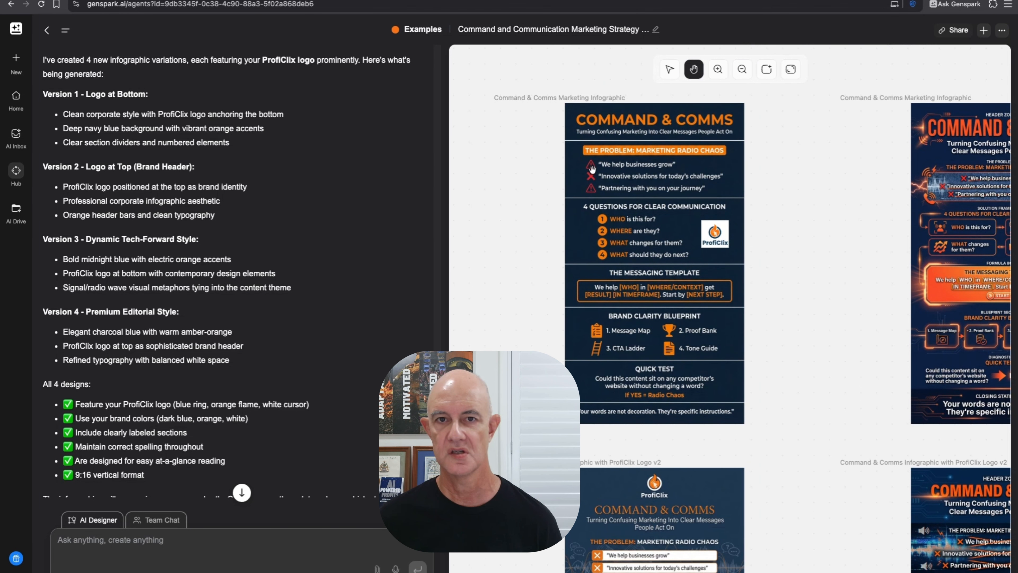
scroll(677, 379, "down", 5)
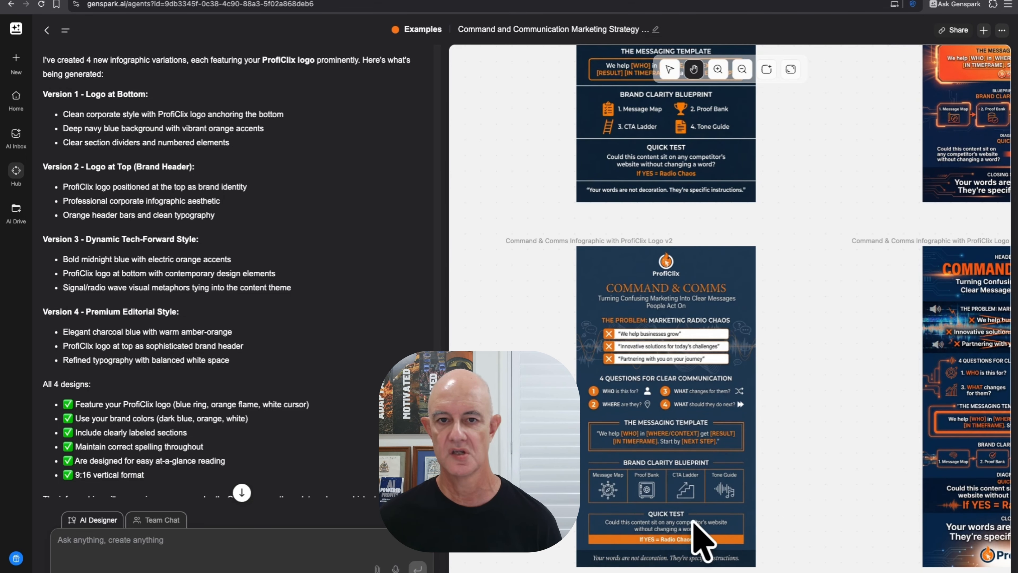
left_click_drag(770, 440, 733, 256)
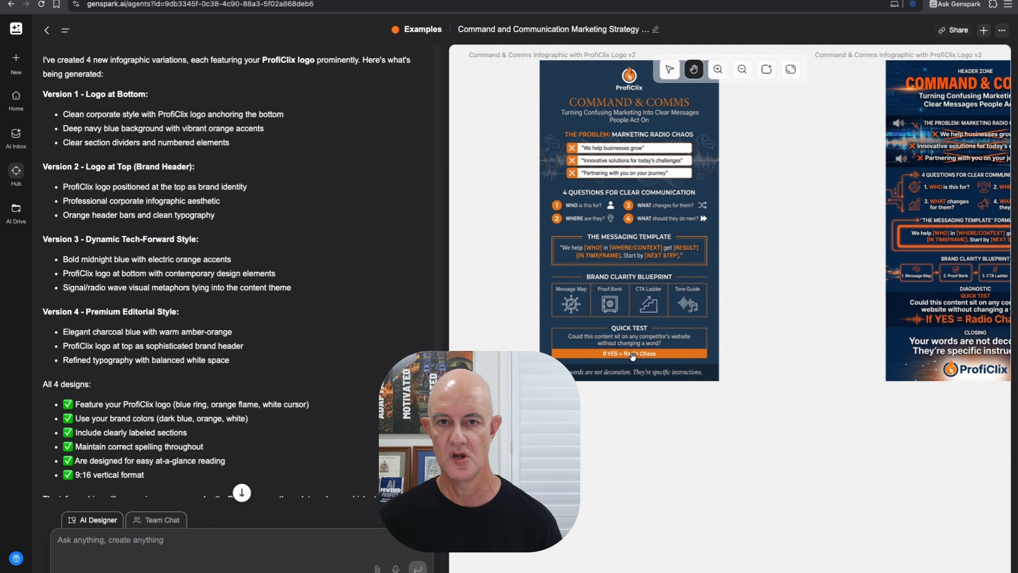
left_click_drag(535, 278, 883, 359)
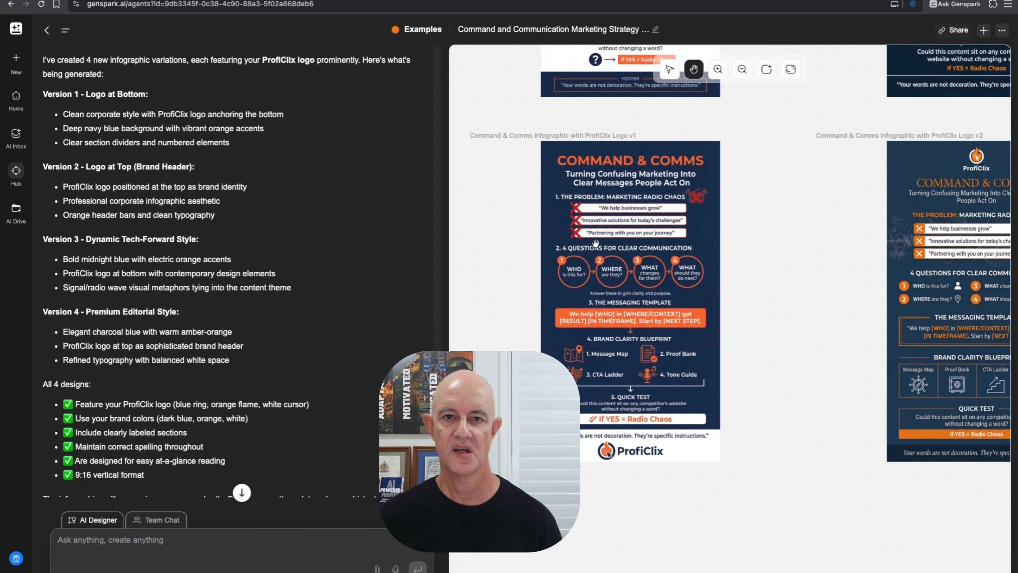
left_click_drag(672, 296, 673, 246)
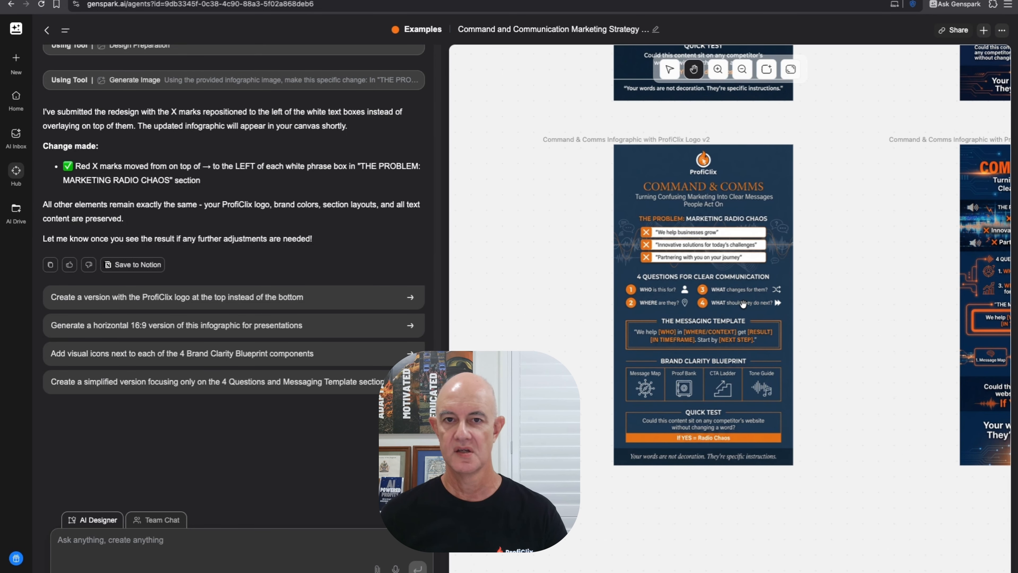
- Export the Command & Comms Logo v2 infographic as a PNG
key("v")
left_click(742, 304)
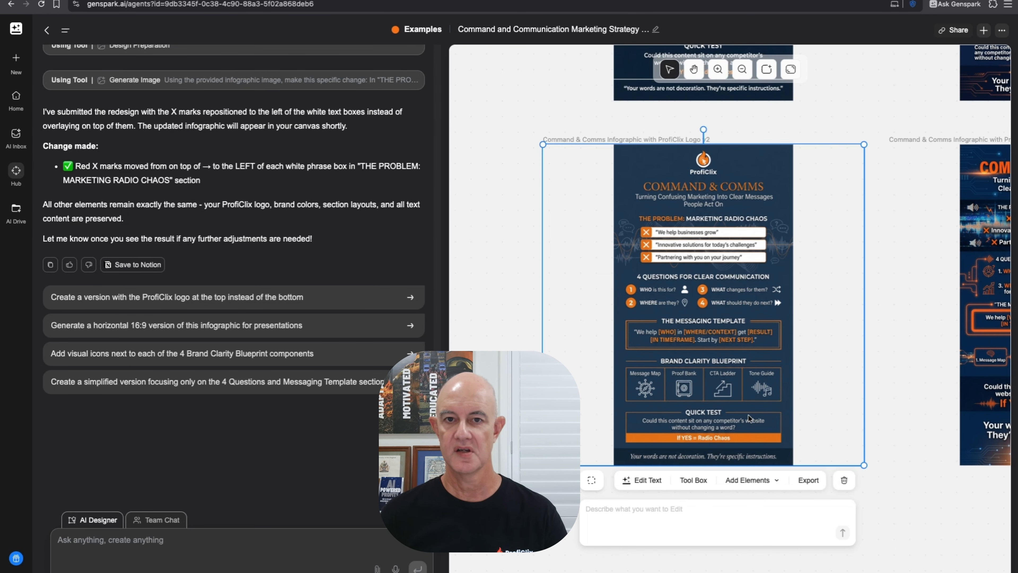
left_click(808, 480)
left_click(815, 504)
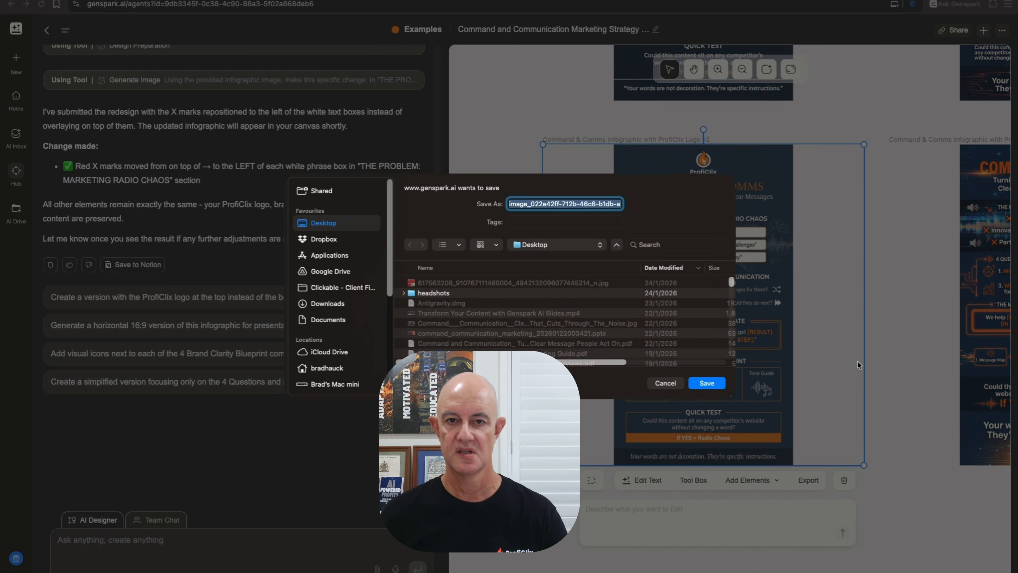
- Save the Logo v2 infographic PNG to the Desktop
left_click(706, 383)
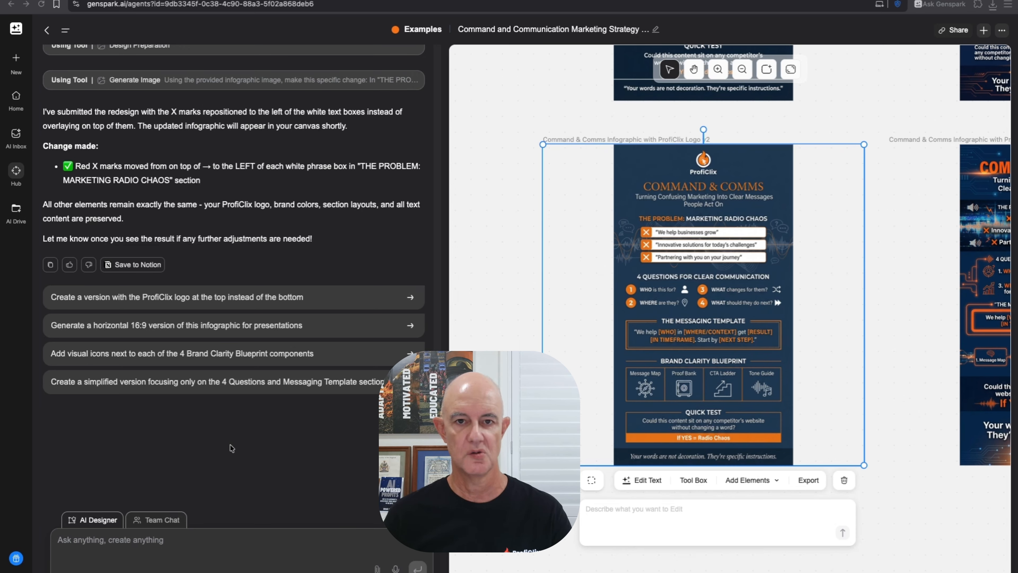
- Ask the AI Designer to create a business card design using the ProfiClix logo
left_click(249, 544)
left_click(190, 544)
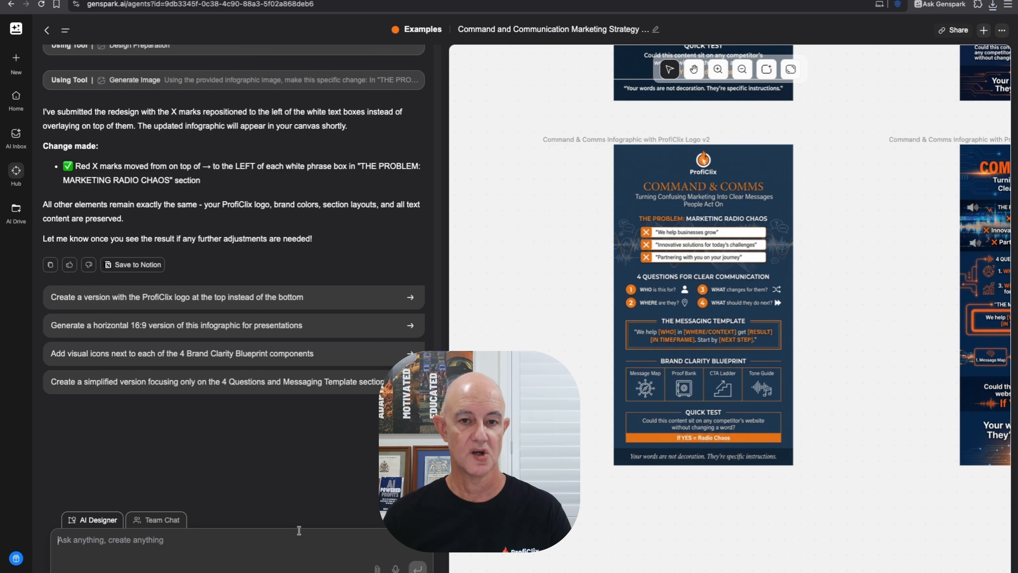
type("create")
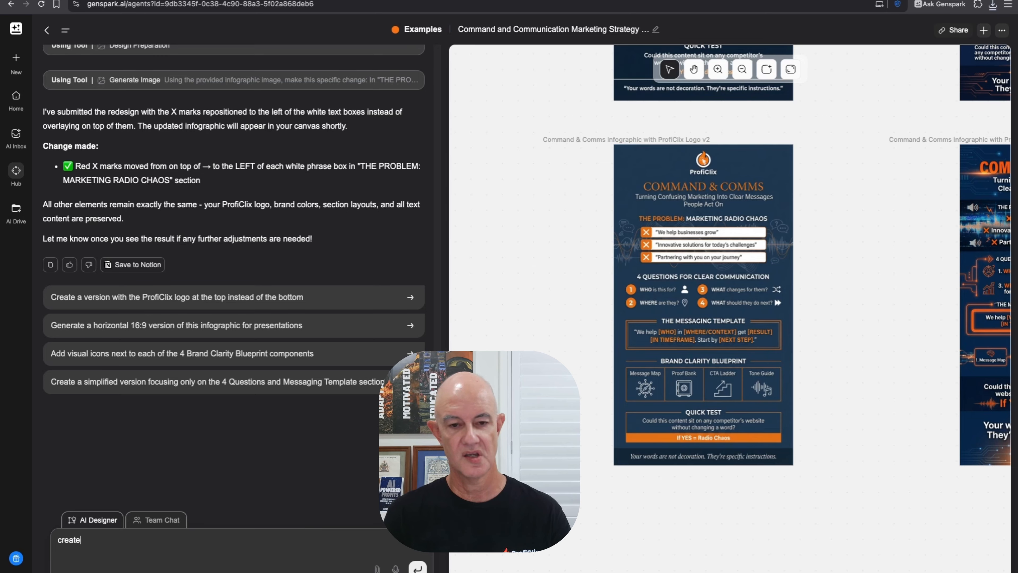
type(" a business ")
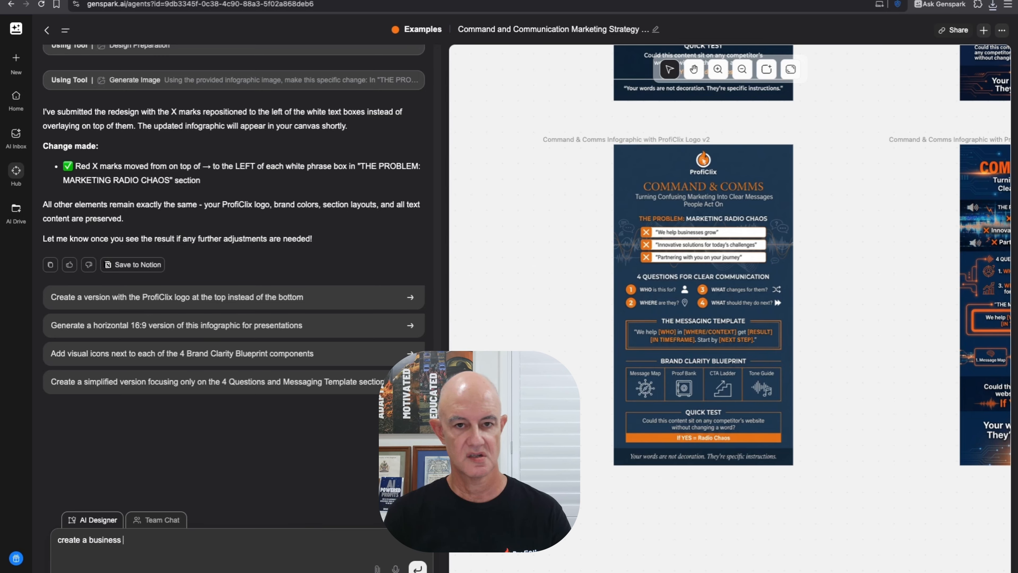
type("card design")
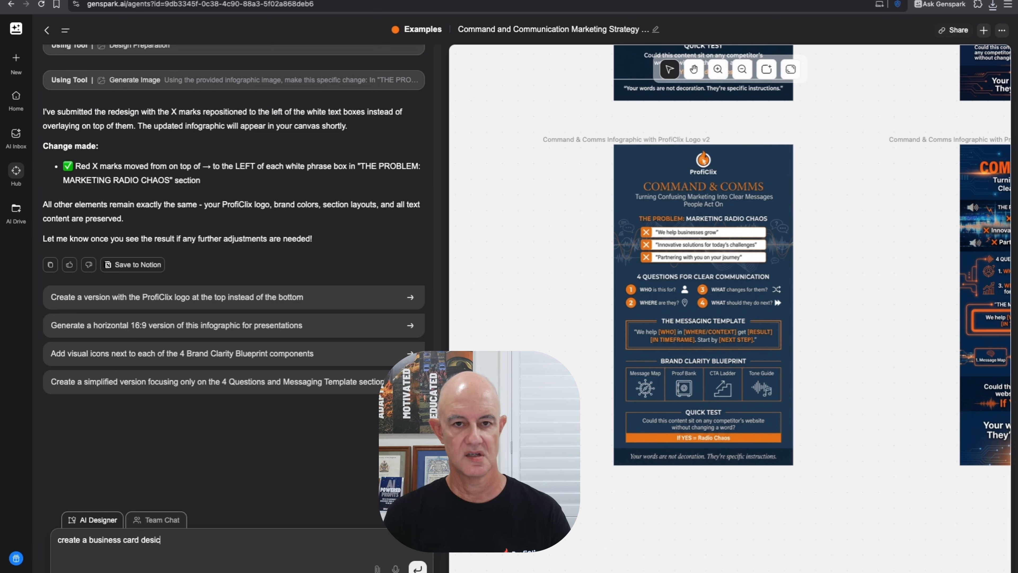
type("using the Proficlix logo for B")
key("Return")
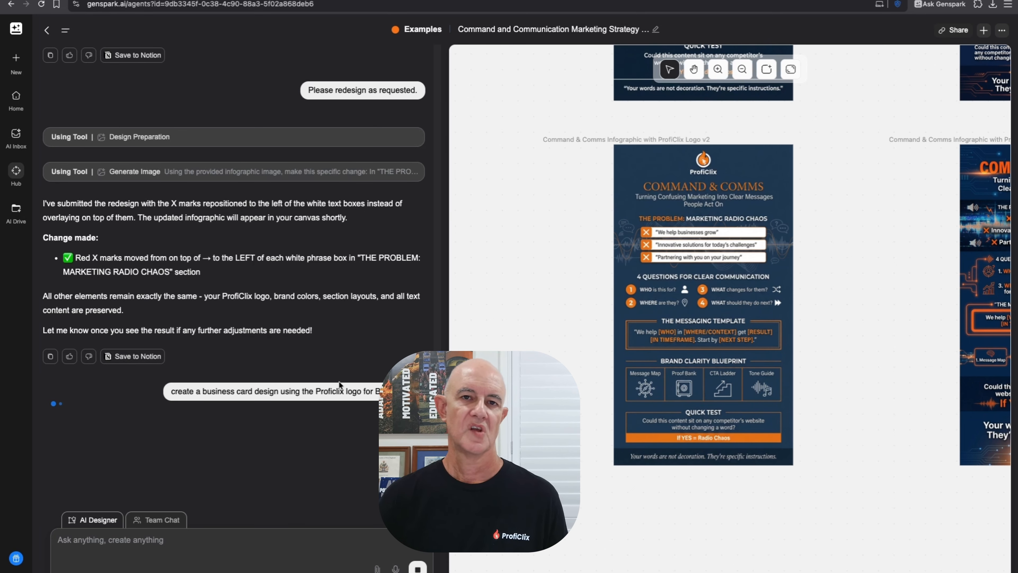
scroll(682, 495, "down", 5)
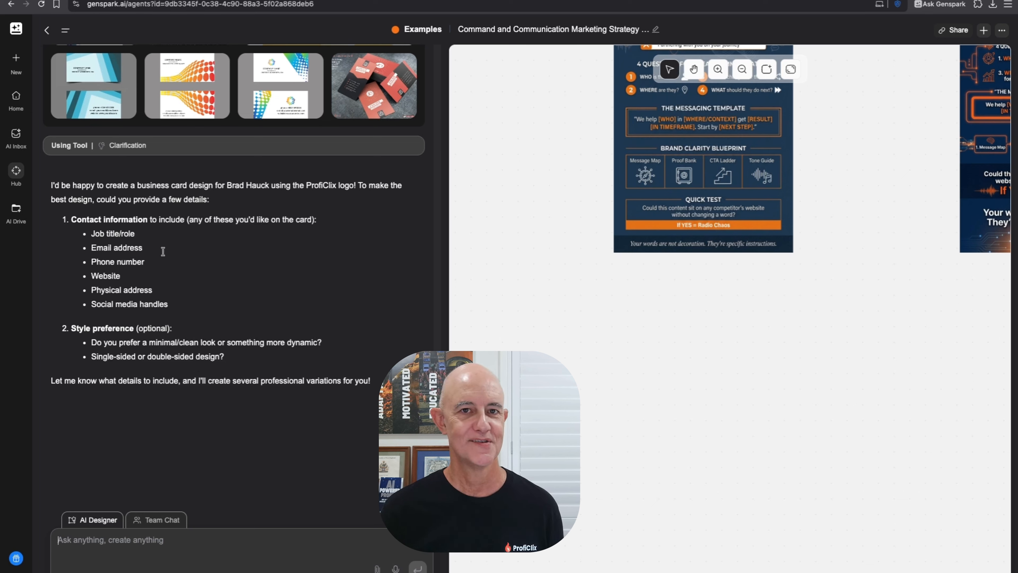
- Reply with the CEO title, e-mail address, phone number, website and social handle for the card
left_click(251, 540)
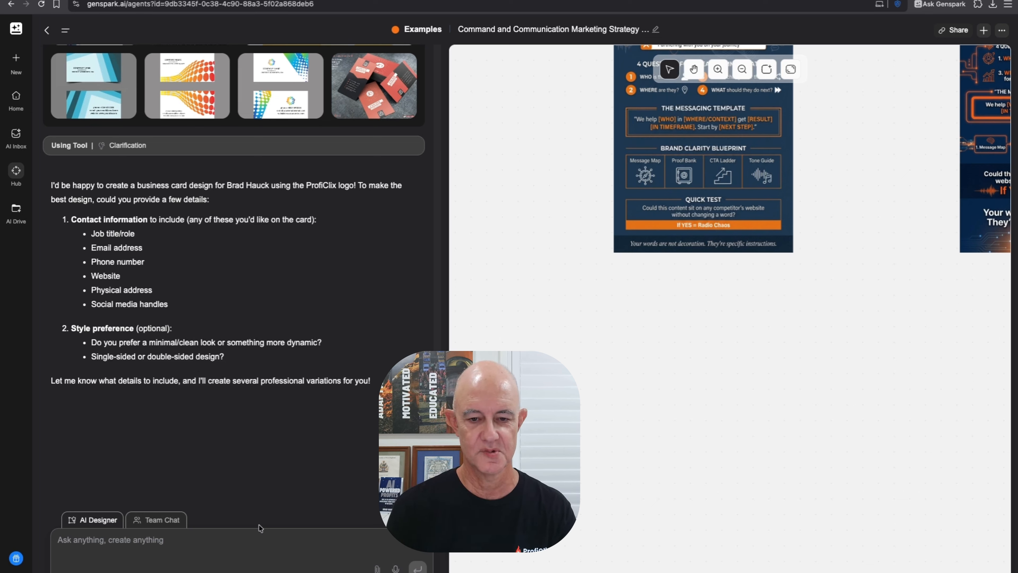
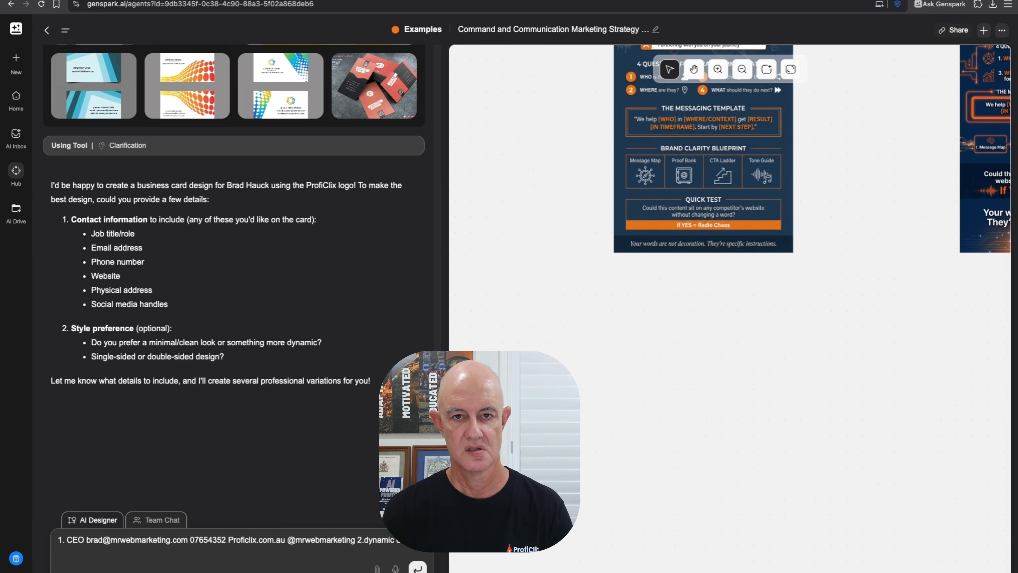
- Send the 'dynamic dual sided' style request, briefly checking the profile menu during generation
type("side")
type("d")
key("Return")
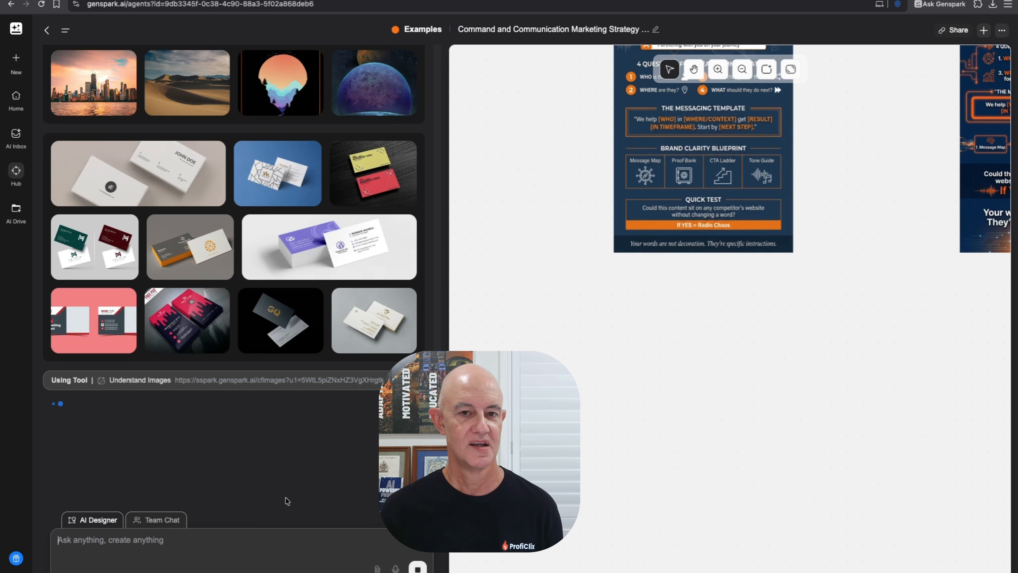
left_click(16, 558)
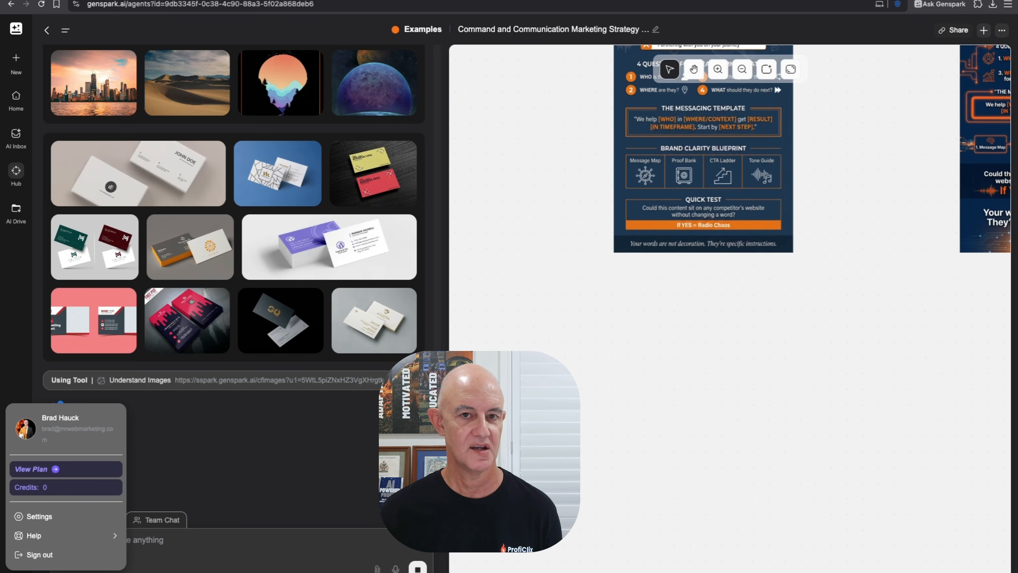
left_click(206, 462)
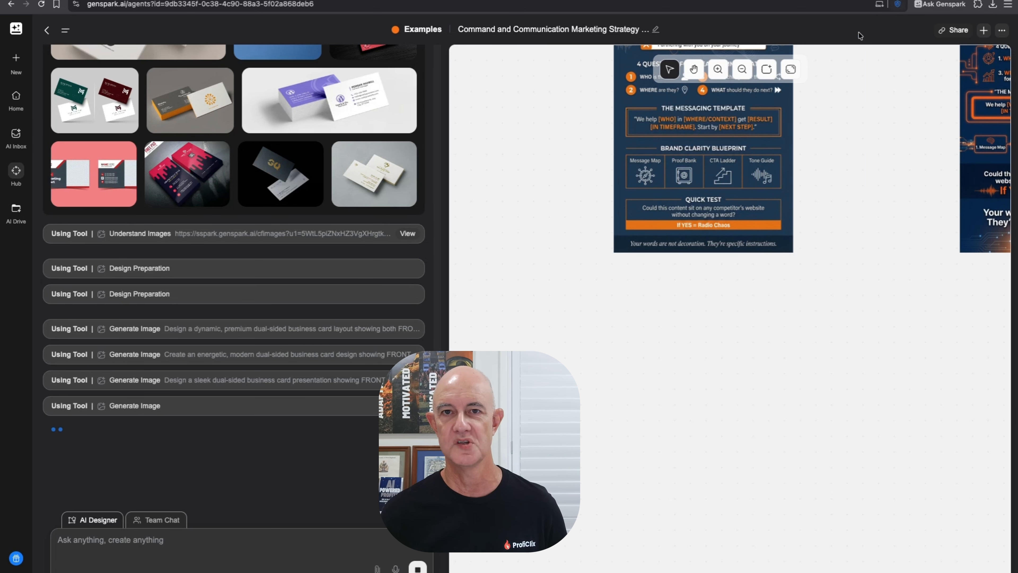
- Zoom out four levels and pan to centre the four generating business card frames
left_click(745, 71)
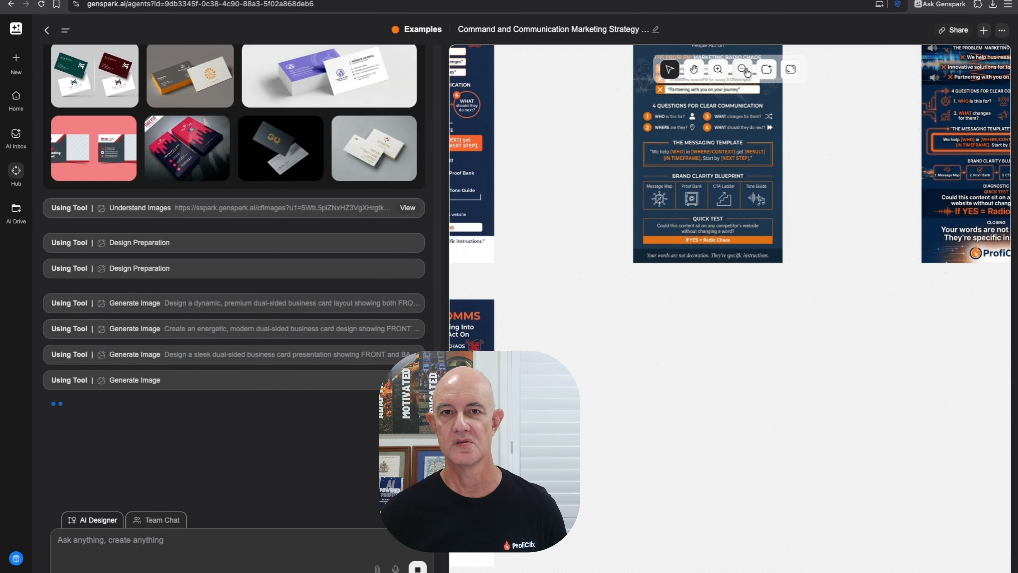
left_click(743, 69)
left_click(743, 70)
left_click(743, 70)
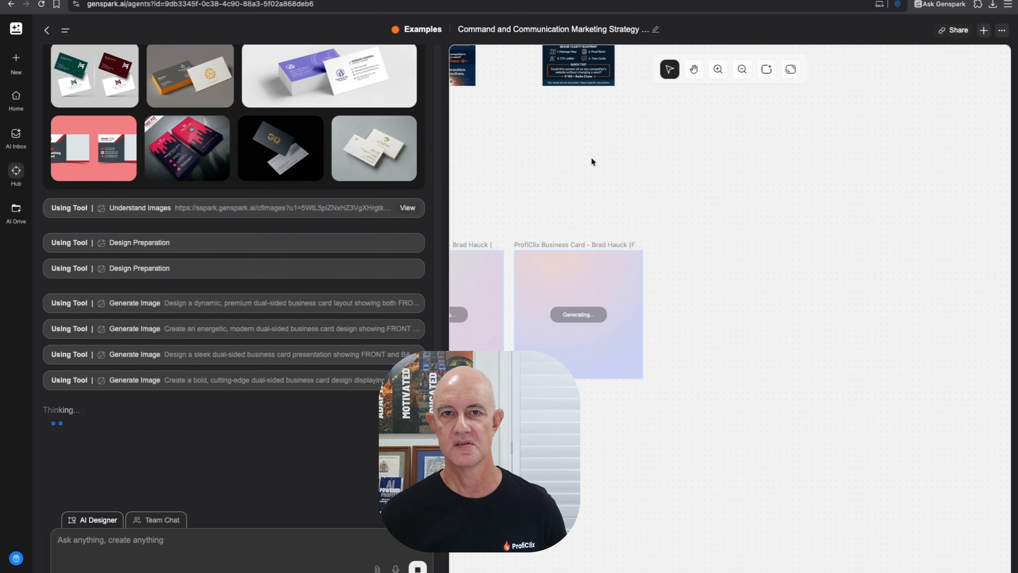
left_click(693, 71)
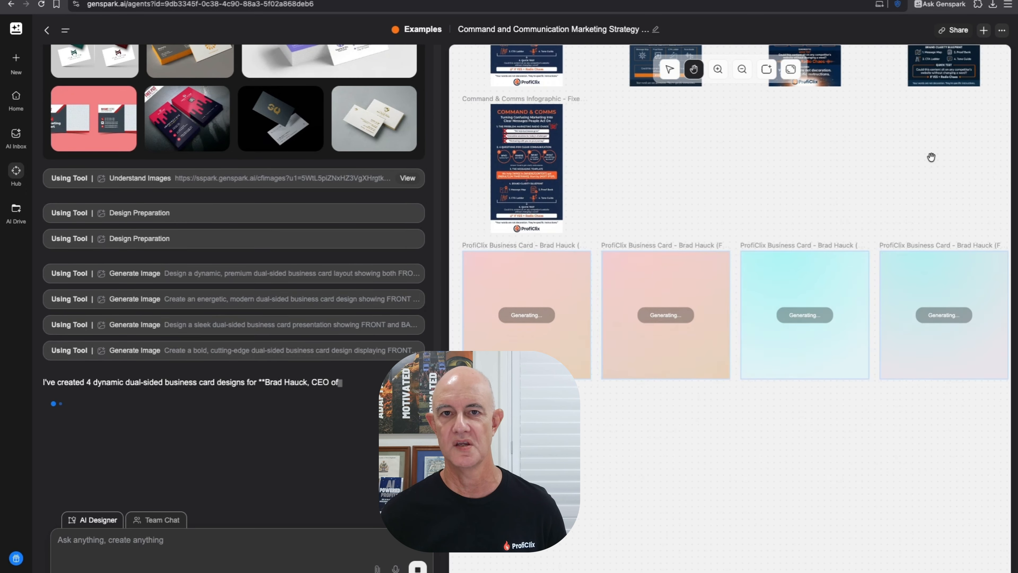
left_click_drag(731, 191, 766, 178)
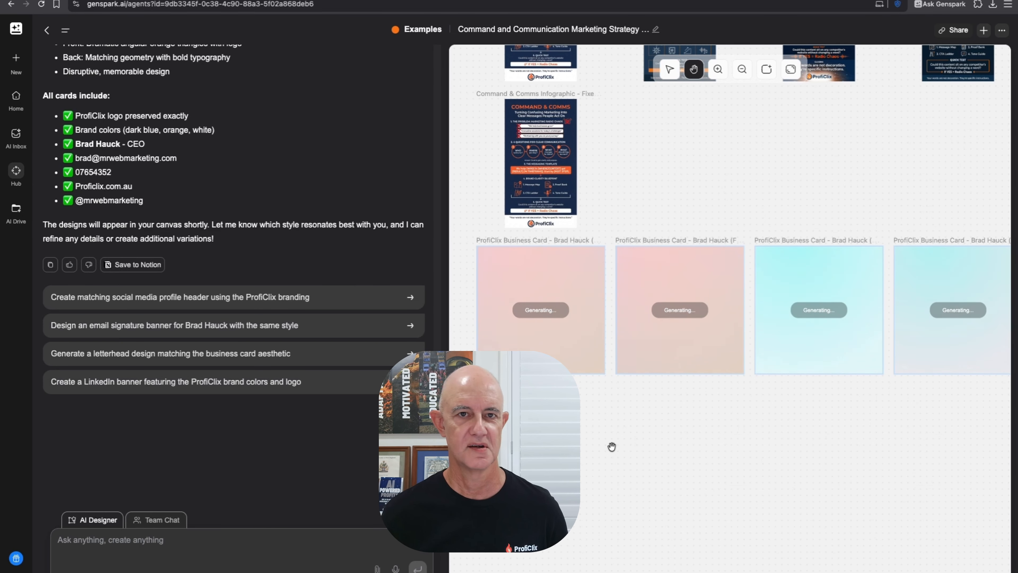
scroll(193, 191, "up", 4)
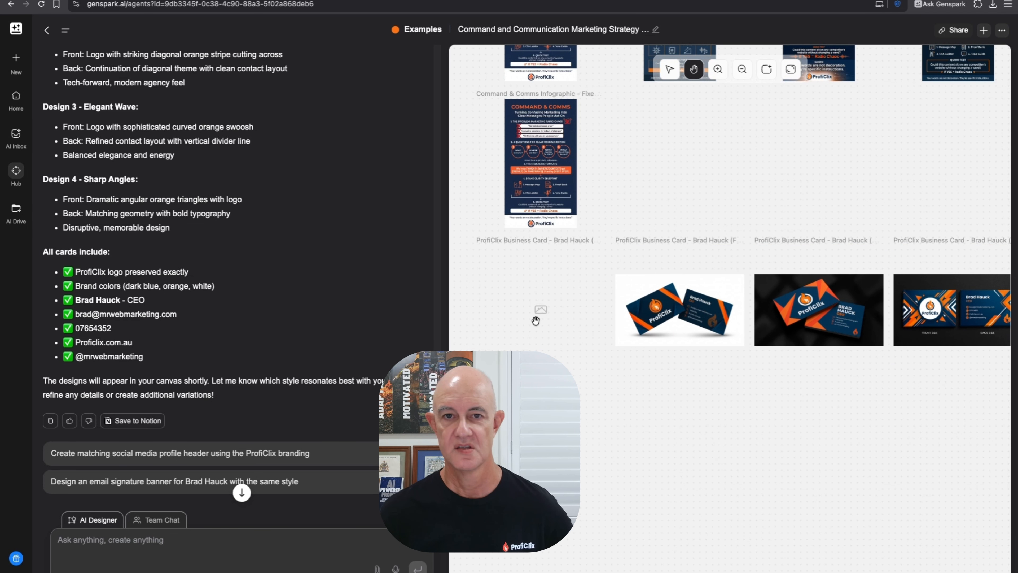
- Zoom in on the ProfiClix business card images, backing off one step to frame them
left_click(718, 74)
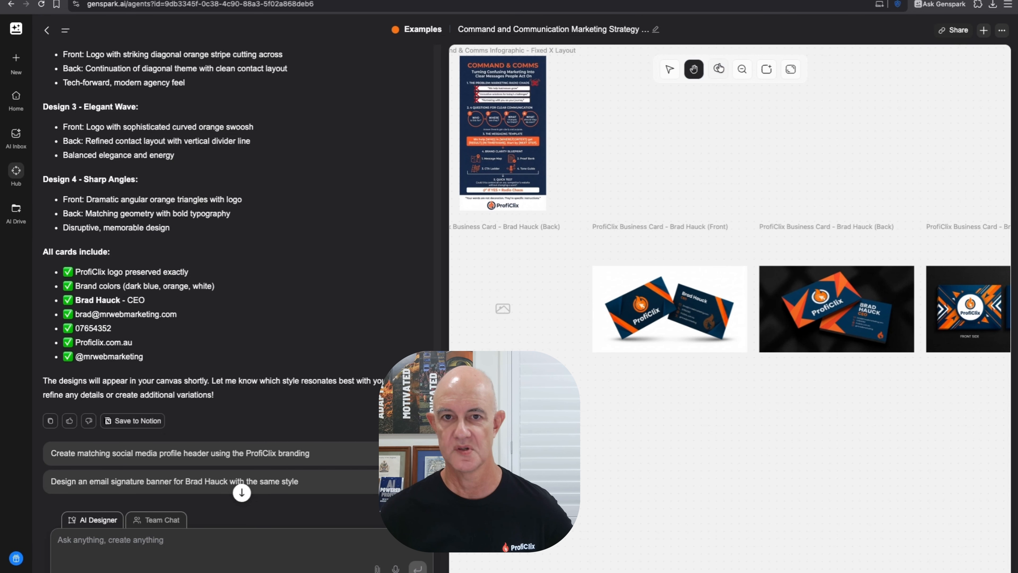
left_click(719, 74)
left_click(719, 74)
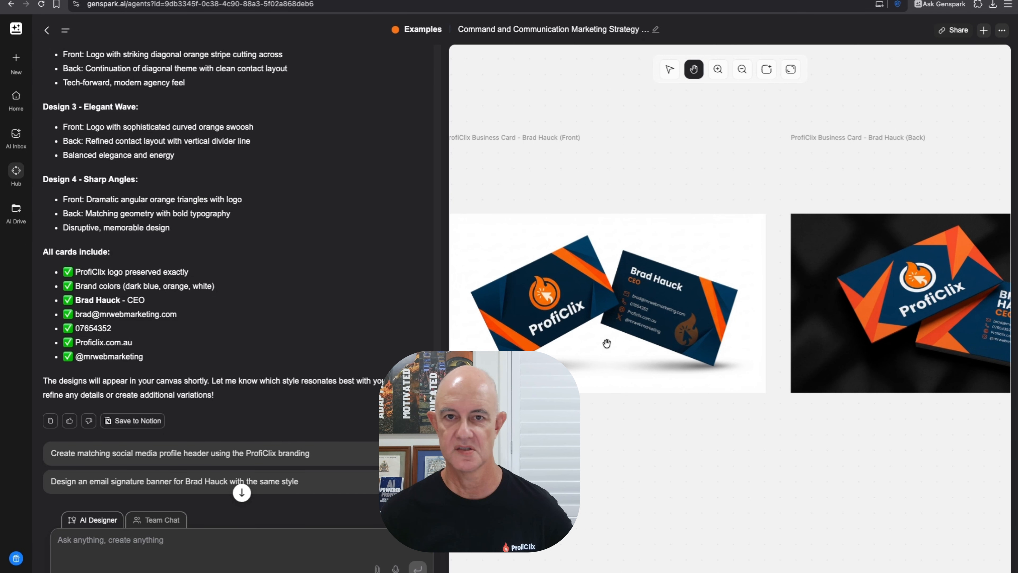
left_click(717, 72)
left_click(716, 72)
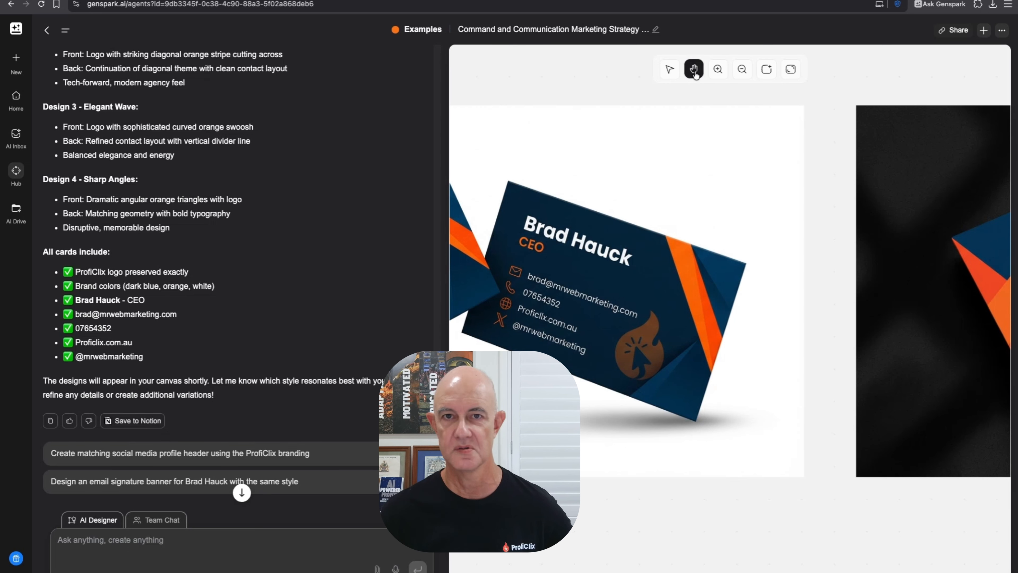
left_click(742, 70)
left_click_drag(533, 301, 533, 286)
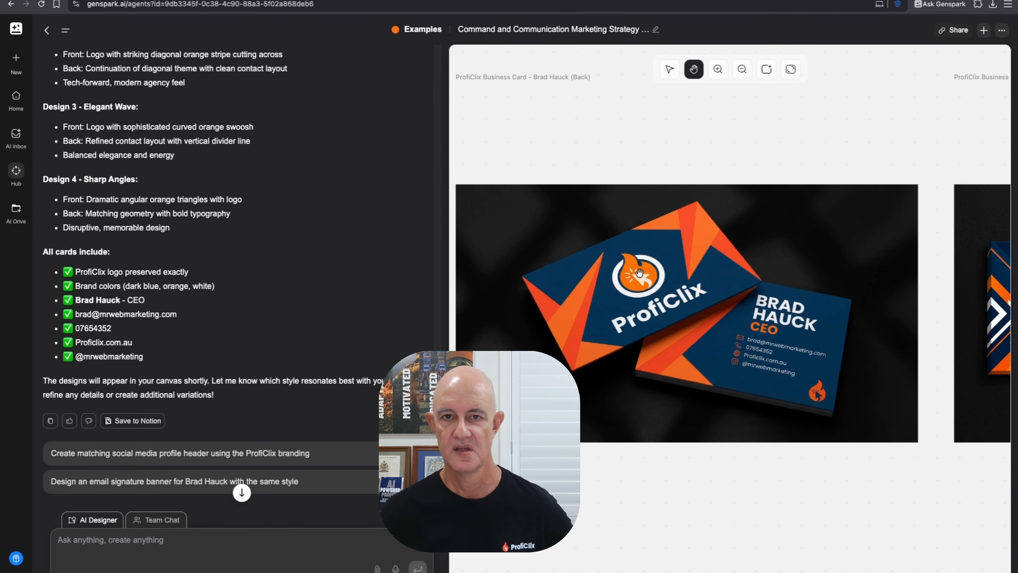
- Pan across to the front-and-back card design, then back past the earlier card mockups
left_click_drag(882, 352, 626, 348)
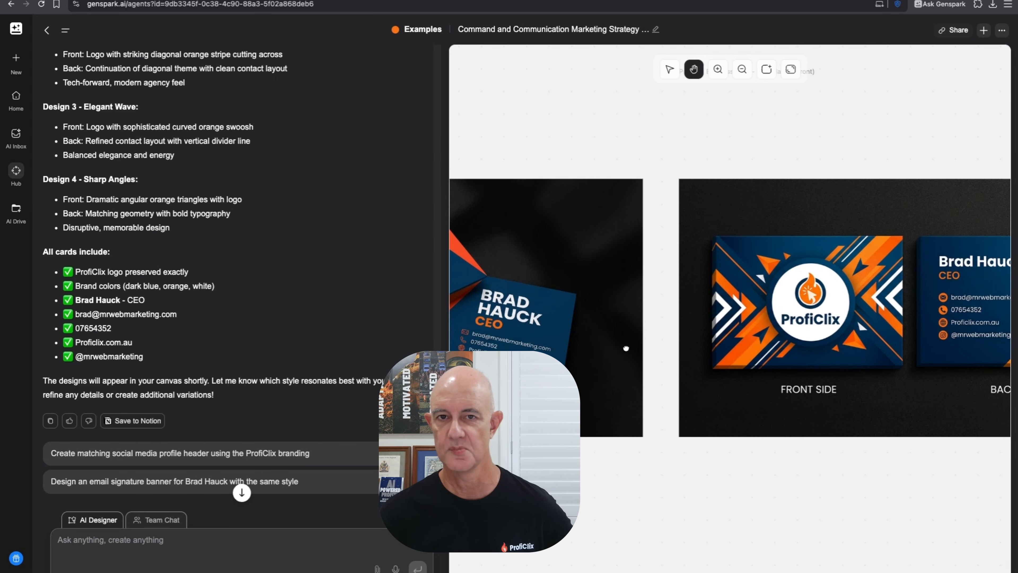
left_click_drag(906, 355, 724, 341)
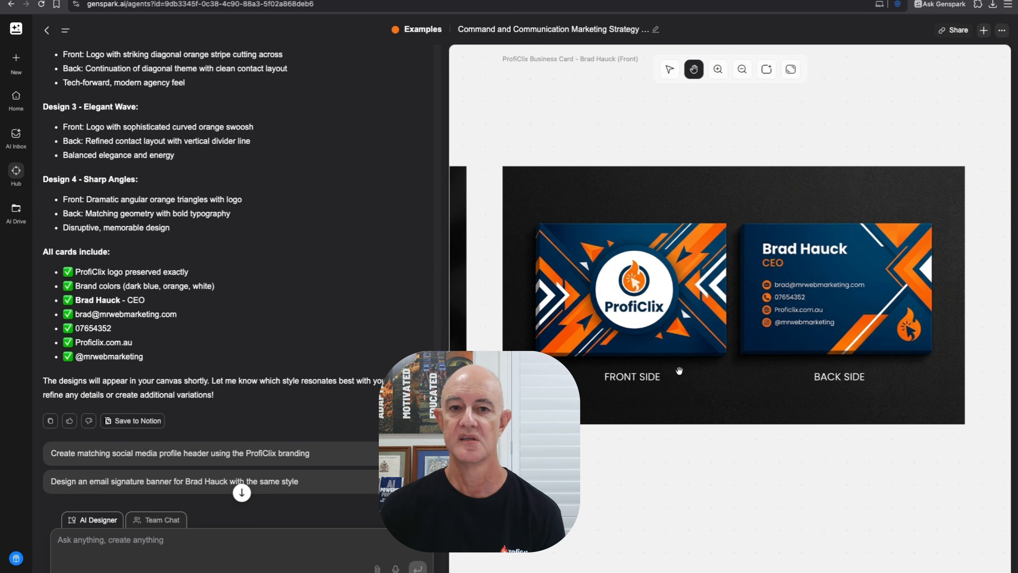
left_click_drag(633, 314, 921, 297)
left_click_drag(603, 291, 904, 317)
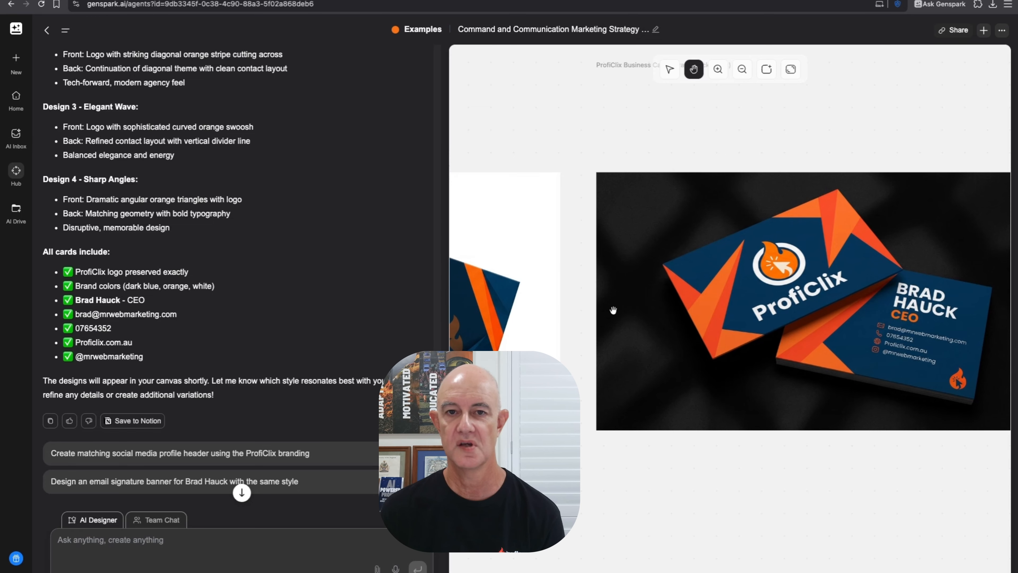
left_click_drag(565, 311, 875, 317)
left_click_drag(598, 310, 719, 302)
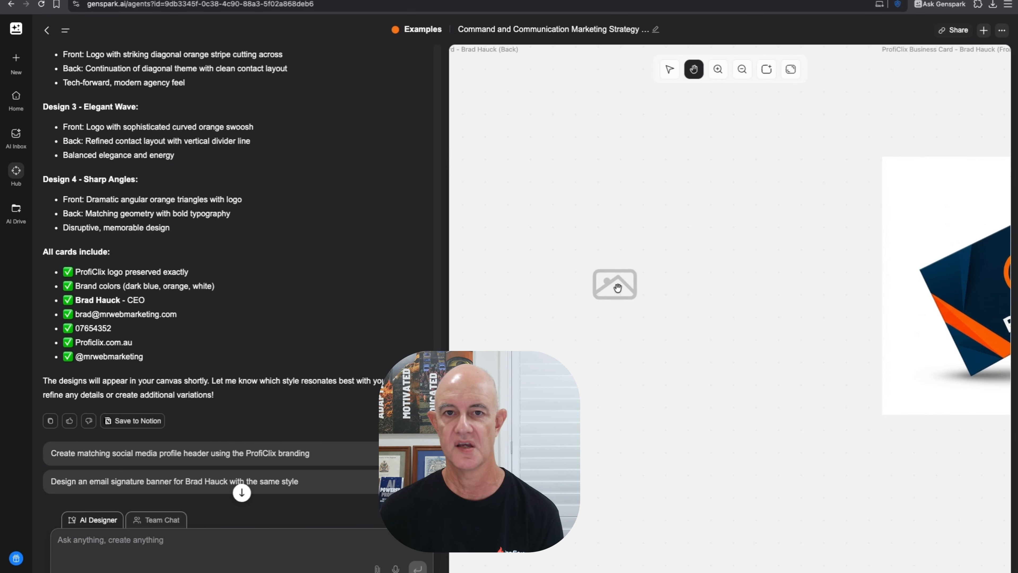
- Pan forward again and center the Sharp Angles Front/Back Side card design
left_click_drag(835, 329, 554, 352)
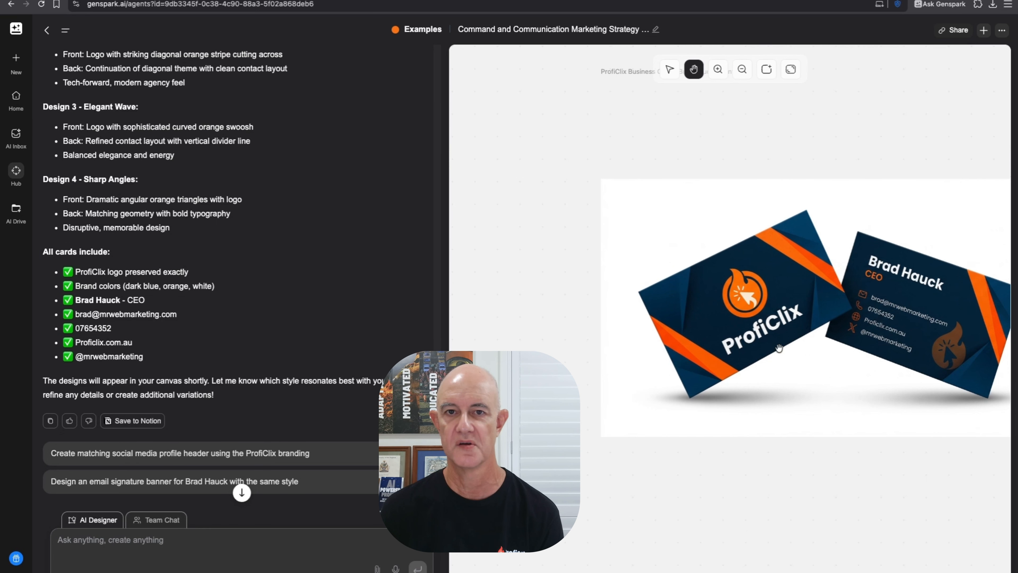
left_click_drag(779, 349, 412, 327)
left_click_drag(854, 321, 562, 314)
left_click_drag(935, 288, 640, 281)
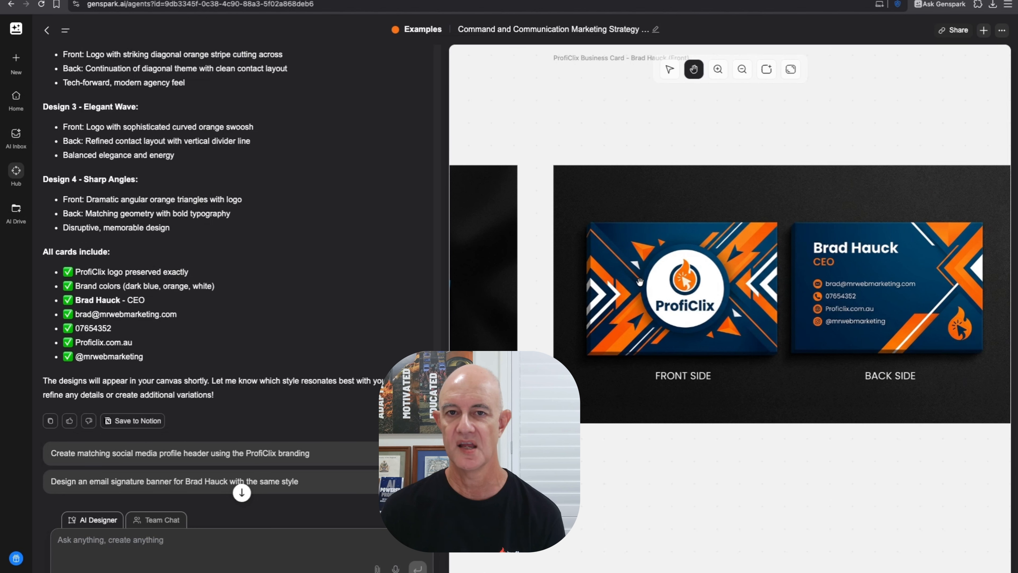